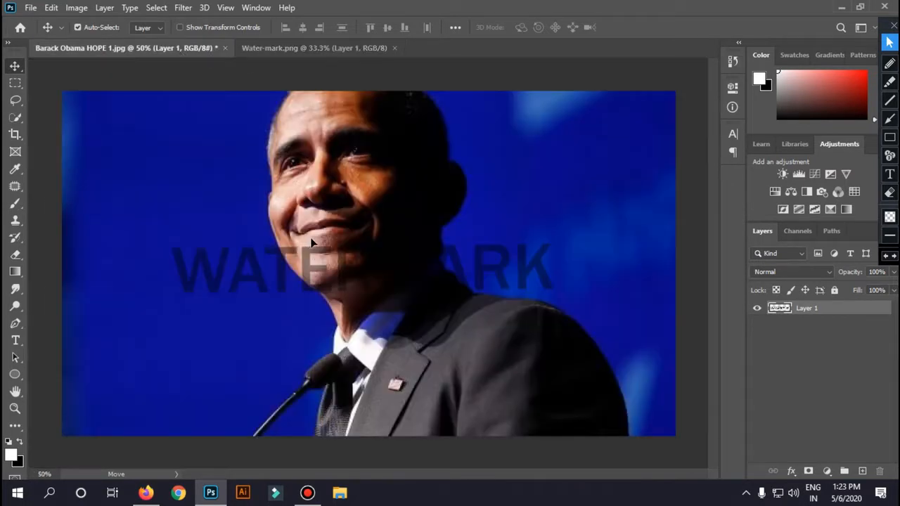
Step: Move the WATERMARK layer to the lower-left corner of the portrait photo
{"action": "key", "text": "ctrl+z"}
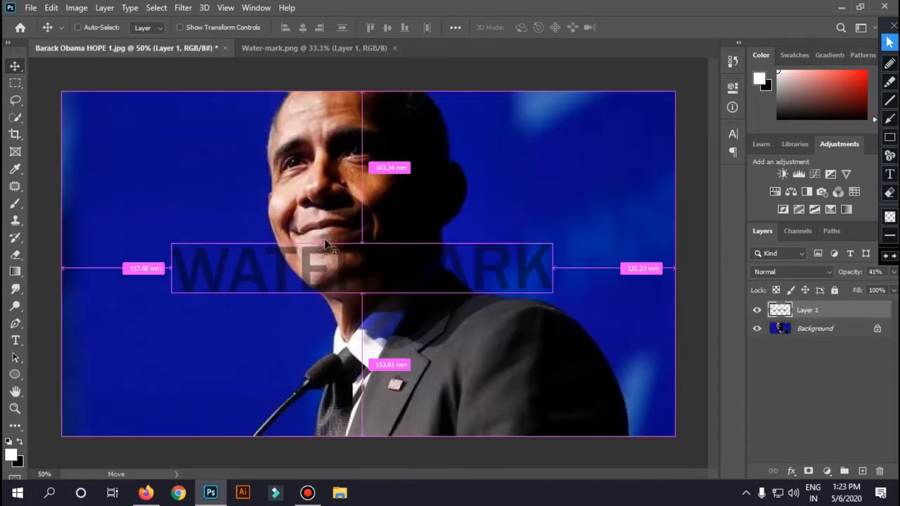
{"action": "mouse_move", "coordinate": [338, 261]}
{"action": "left_mouse_down"}
{"action": "mouse_move", "coordinate": [220, 328]}
{"action": "mouse_move", "coordinate": [237, 396]}
{"action": "left_mouse_up"}
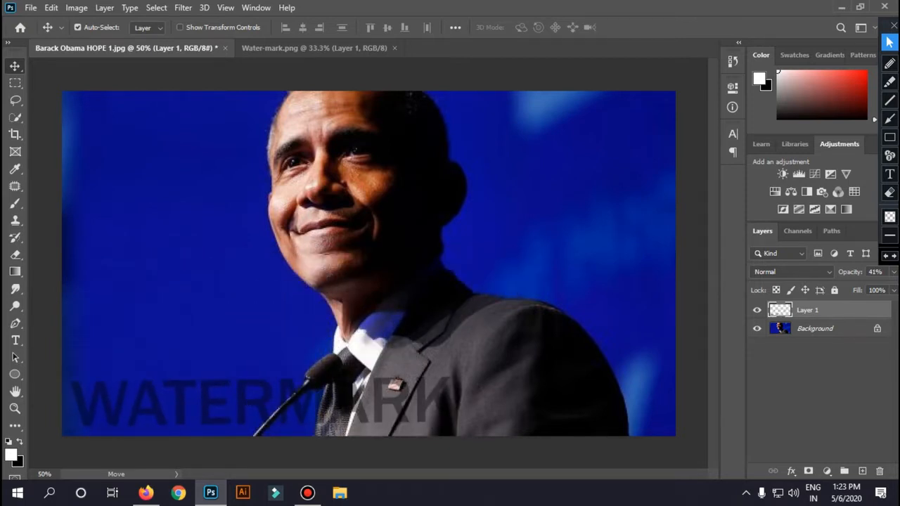
{"action": "left_click", "coordinate": [890, 138]}
{"action": "mouse_move", "coordinate": [67, 368]}
{"action": "left_mouse_down"}
{"action": "mouse_move", "coordinate": [309, 424]}
{"action": "mouse_move", "coordinate": [467, 434]}
{"action": "left_mouse_up"}
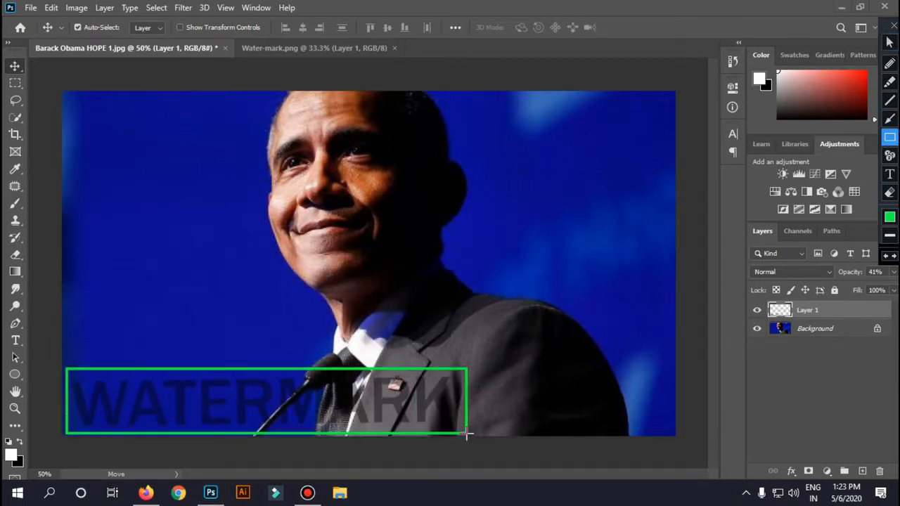
{"action": "left_click", "coordinate": [890, 256]}
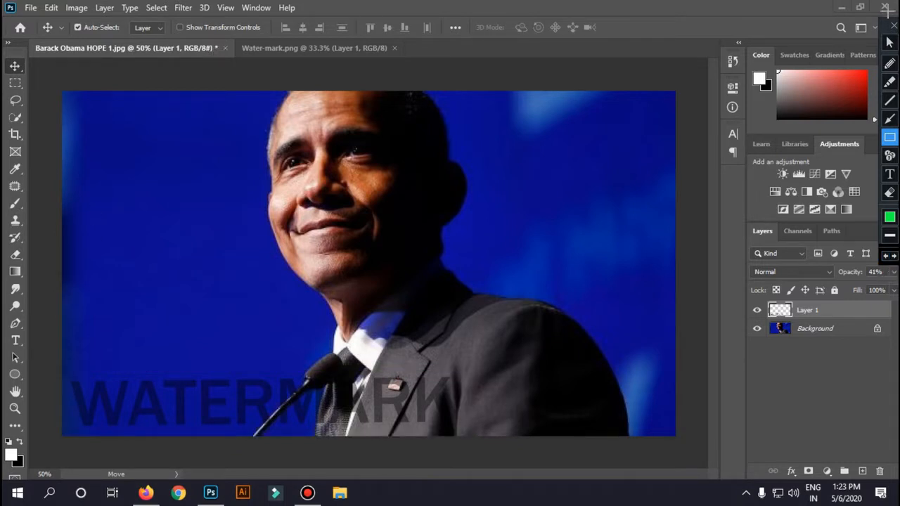
{"action": "left_click", "coordinate": [890, 42]}
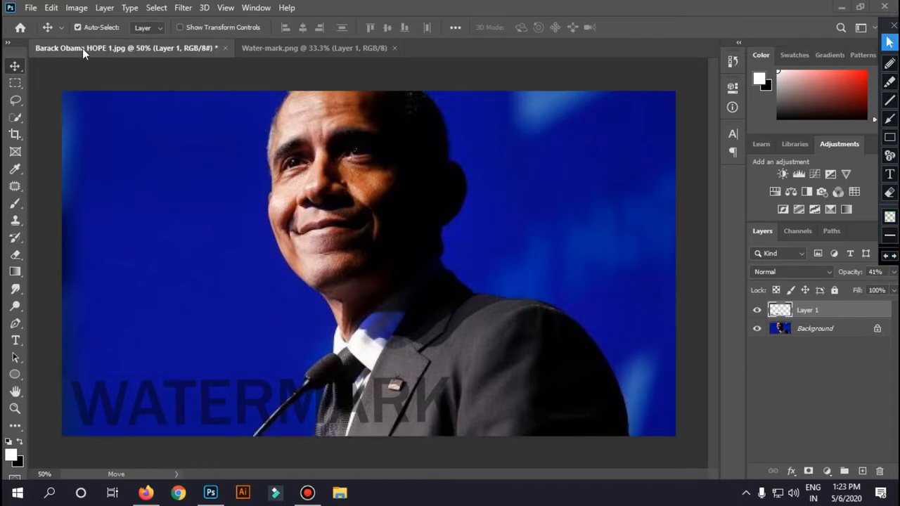
Step: Close the portrait photo without saving its changes and close Water-mark.png
{"action": "left_click", "coordinate": [217, 48]}
{"action": "left_click", "coordinate": [447, 188]}
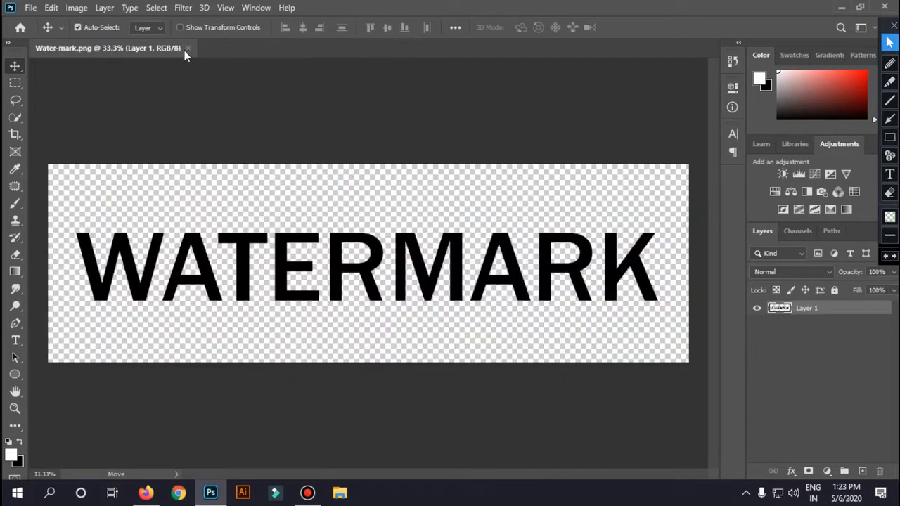
{"action": "left_click", "coordinate": [188, 48]}
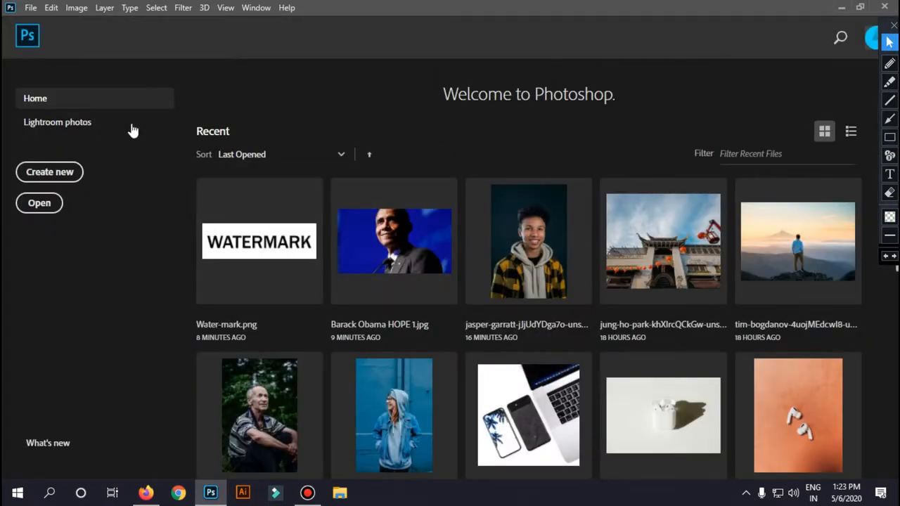
{"action": "left_click", "coordinate": [889, 63]}
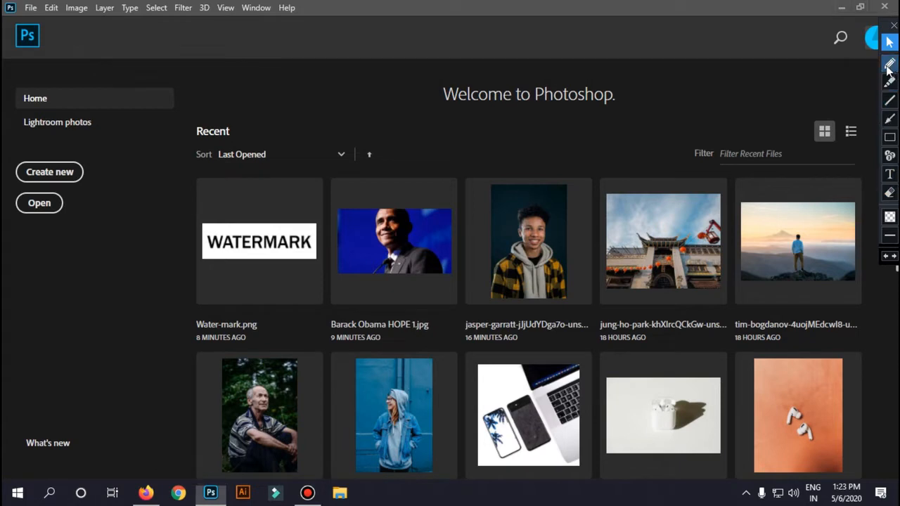
{"action": "mouse_move", "coordinate": [161, 173]}
{"action": "left_mouse_down"}
{"action": "mouse_move", "coordinate": [85, 176]}
{"action": "mouse_move", "coordinate": [88, 167]}
{"action": "mouse_move", "coordinate": [100, 186]}
{"action": "left_mouse_up"}
{"action": "left_click", "coordinate": [88, 166]}
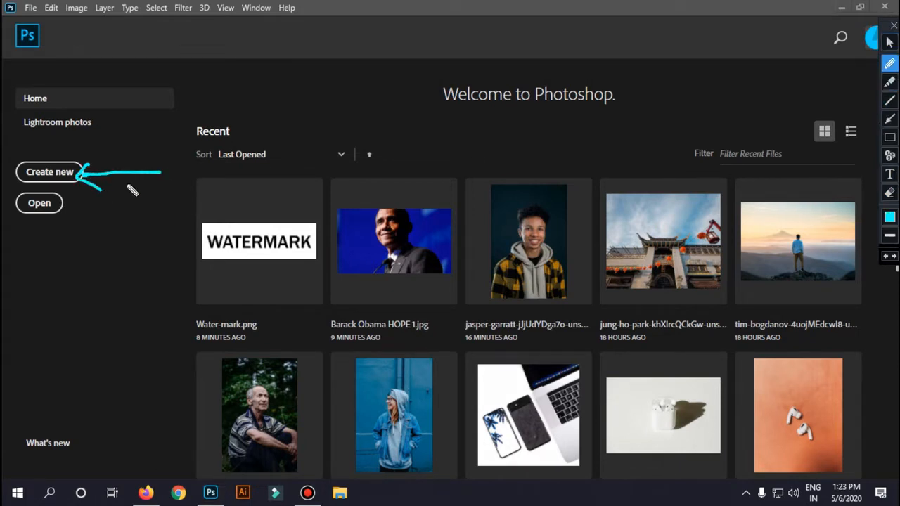
{"action": "left_click", "coordinate": [889, 257]}
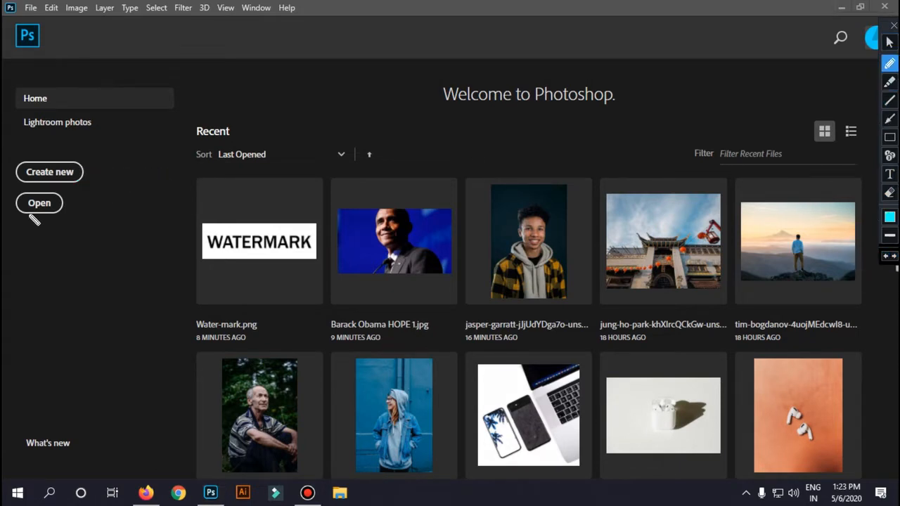
{"action": "left_click", "coordinate": [889, 42]}
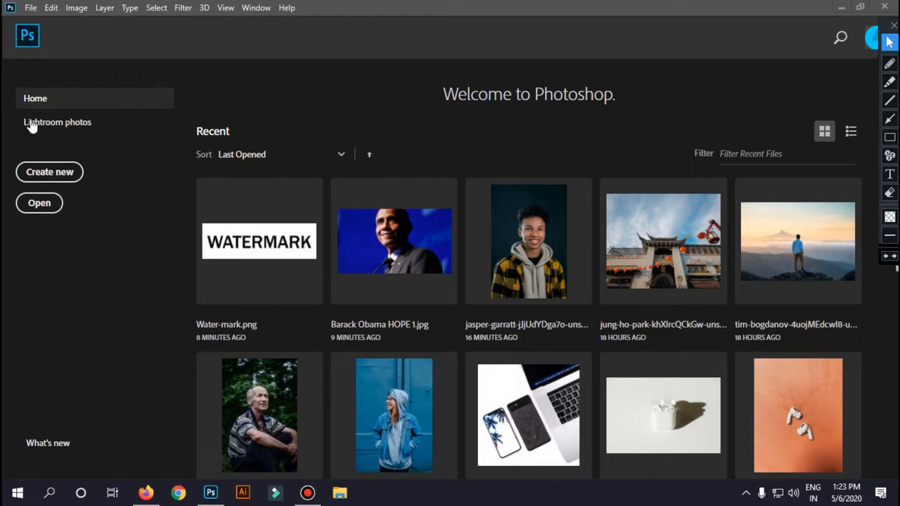
Step: Start a new document and name it WATERMARK
{"action": "left_click", "coordinate": [71, 175]}
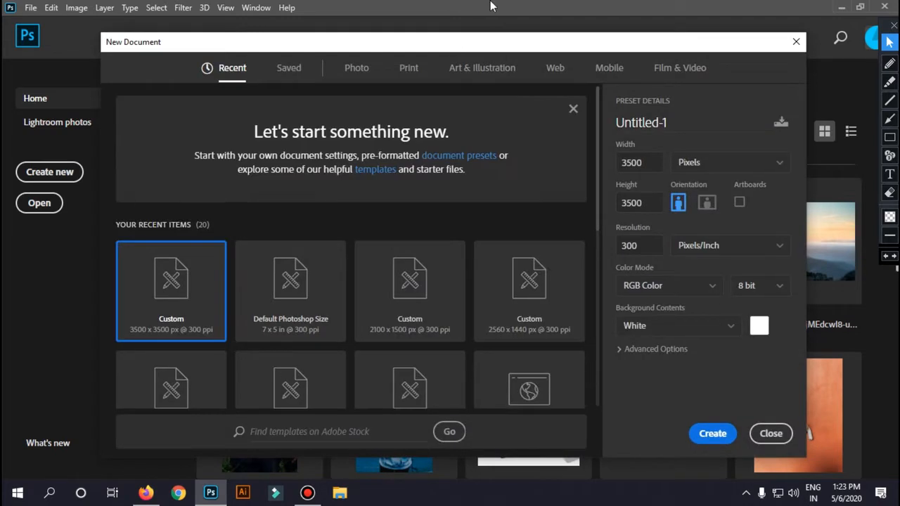
{"action": "left_click", "coordinate": [573, 109]}
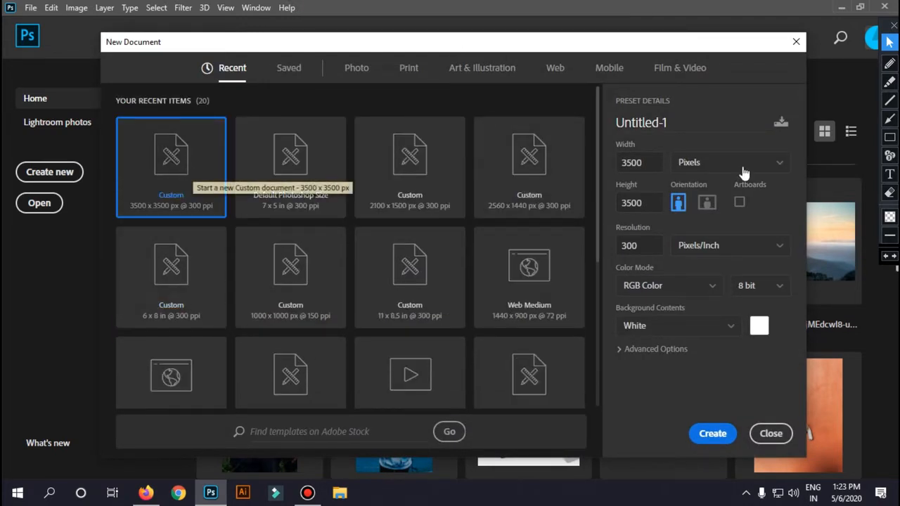
{"action": "left_click", "coordinate": [651, 162]}
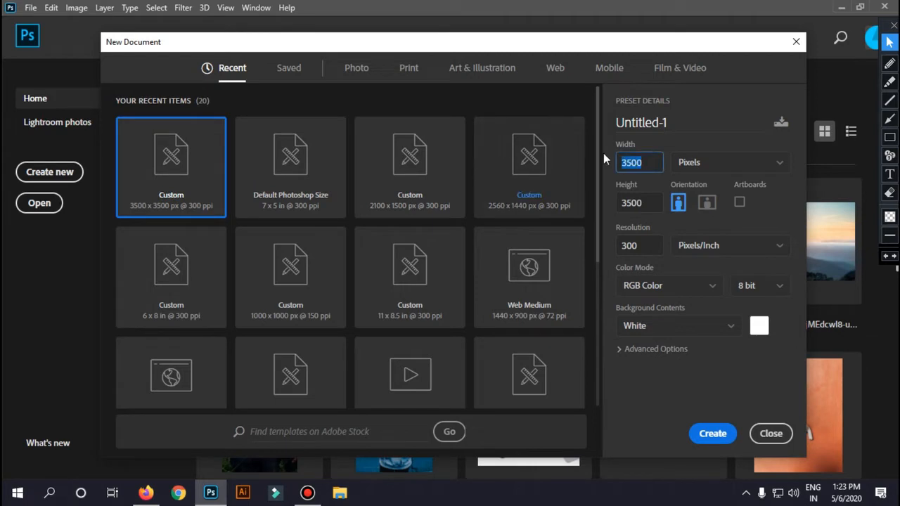
{"action": "left_click", "coordinate": [701, 124]}
{"action": "key", "text": "BackSpace"}
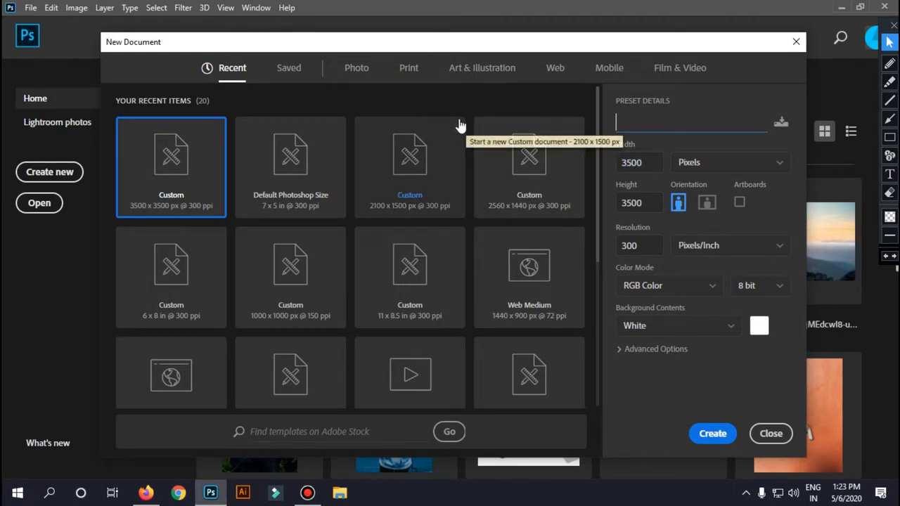
{"action": "type", "text": "wA"}
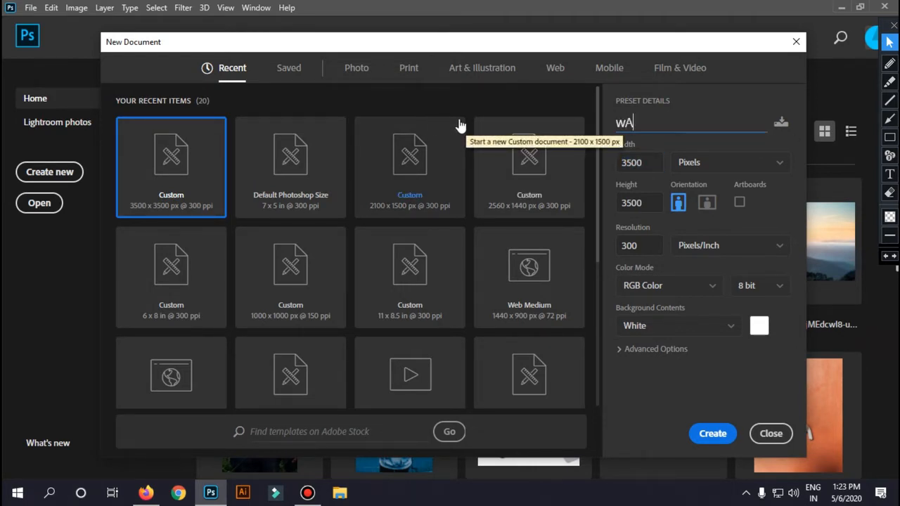
{"action": "type", "text": "TERMARK"}
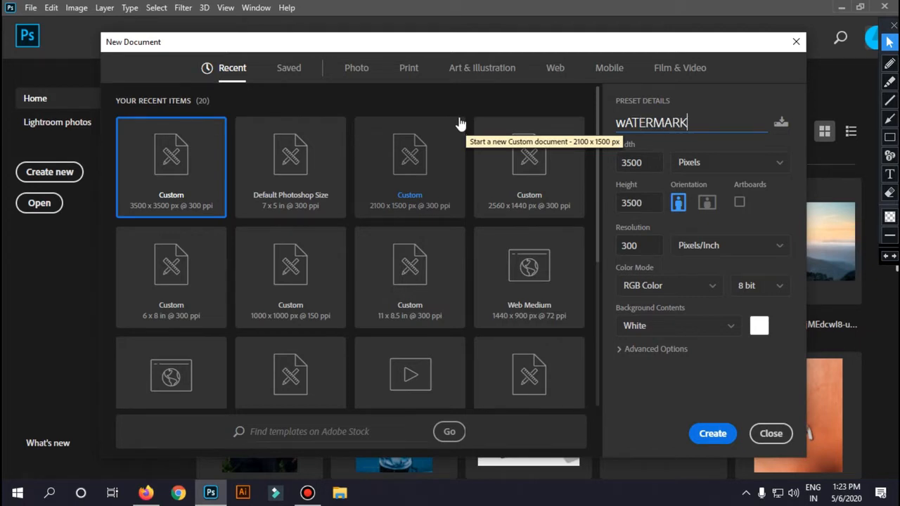
{"action": "double_click", "coordinate": [656, 121]}
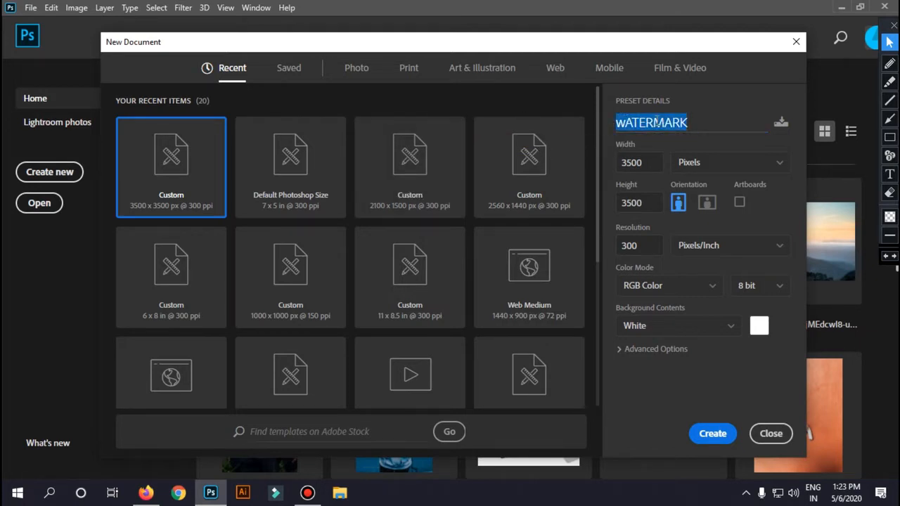
{"action": "left_click", "coordinate": [623, 123]}
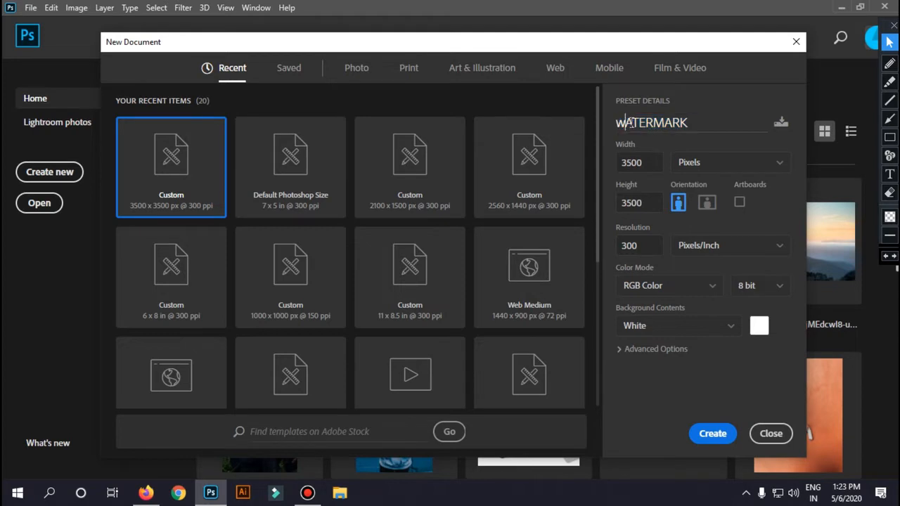
{"action": "key", "text": "BackSpace"}
{"action": "type", "text": "W"}
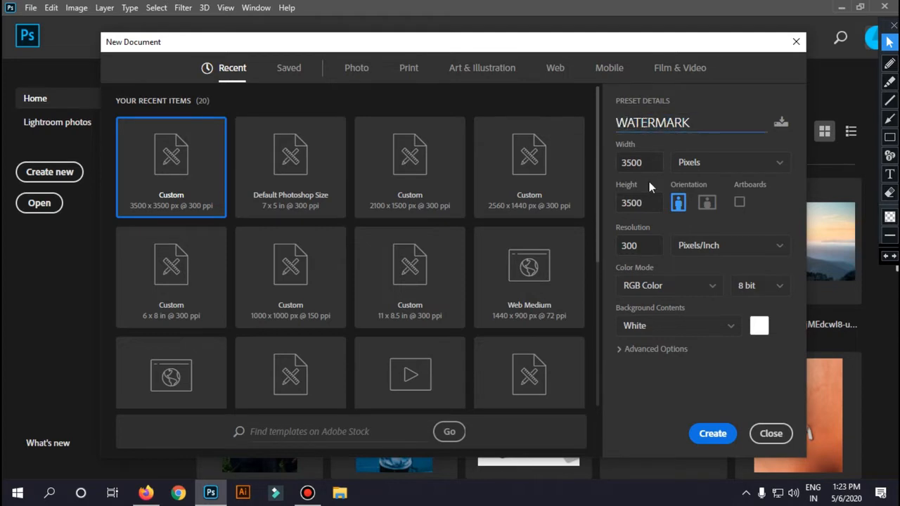
Step: Create the document at 3500 × 3500 pixels and 300 Pixels/Inch, with RGB Color, White background and the sRGB IEC61966-2.1 profile
{"action": "left_click_drag", "start_coordinate": [652, 161], "coordinate": [624, 159]}
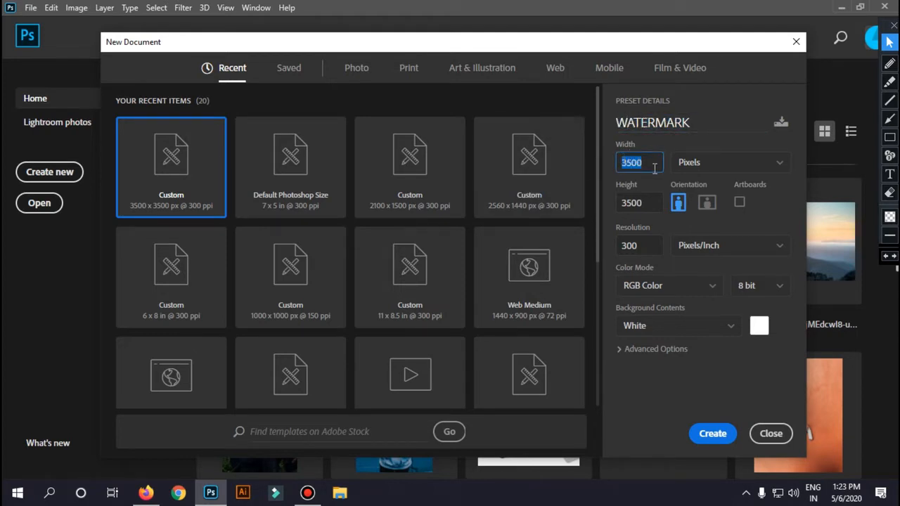
{"action": "key", "text": "Tab"}
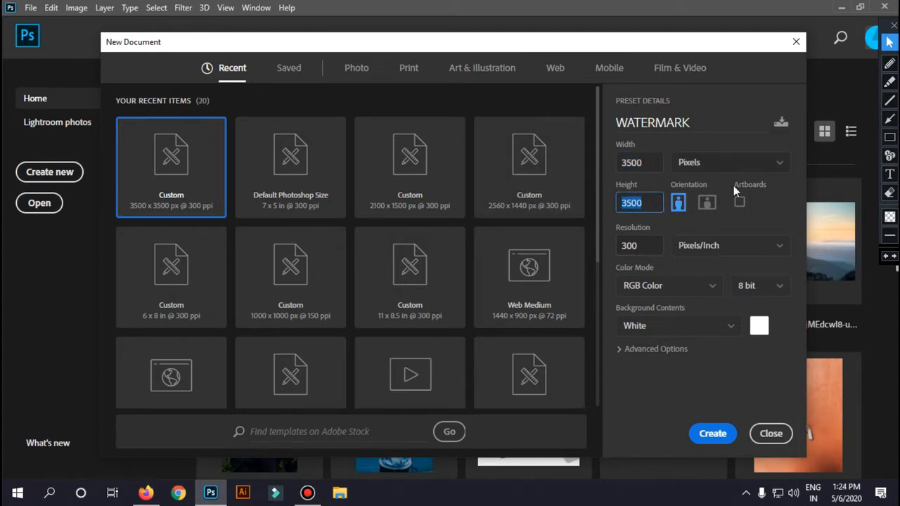
{"action": "left_click", "coordinate": [748, 248]}
{"action": "left_click", "coordinate": [745, 265]}
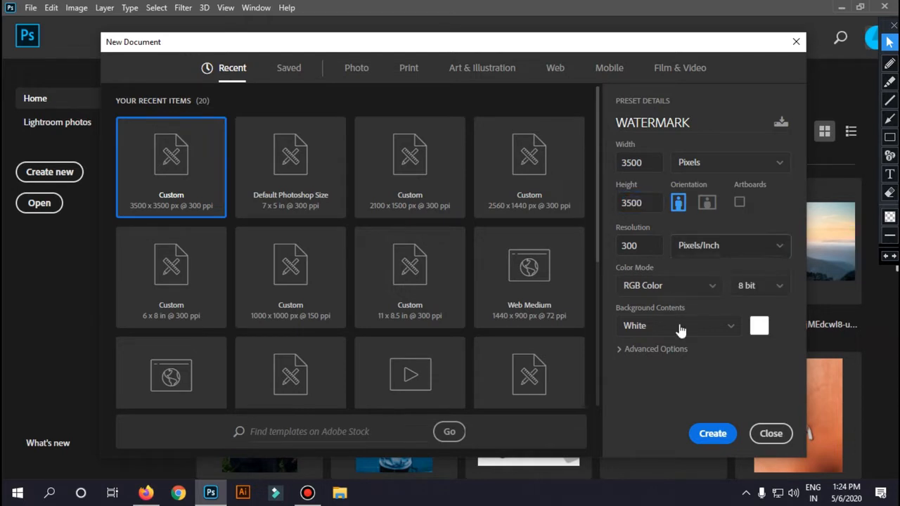
{"action": "left_click", "coordinate": [619, 349]}
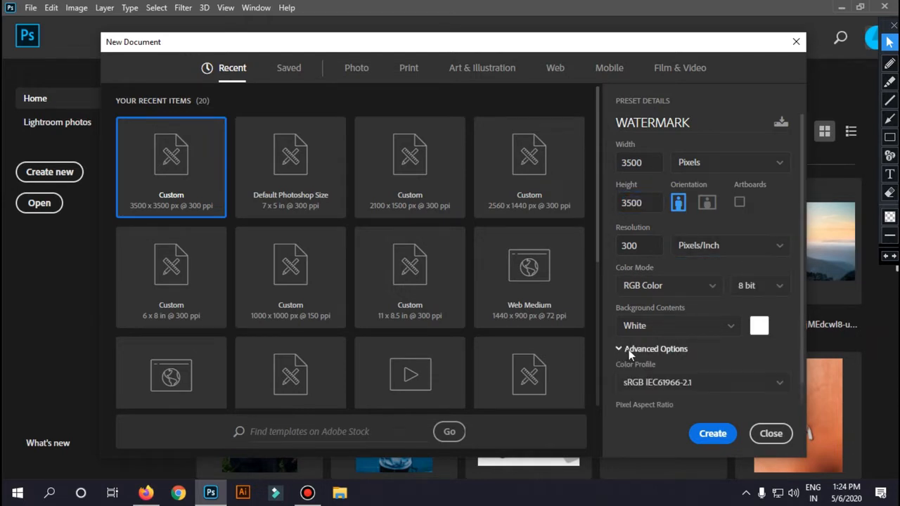
{"action": "left_click", "coordinate": [710, 384]}
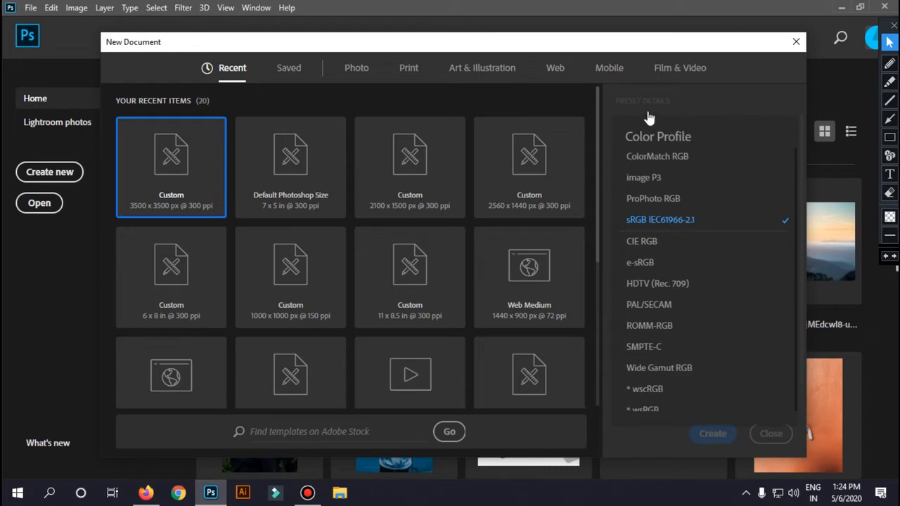
{"action": "left_click", "coordinate": [718, 96]}
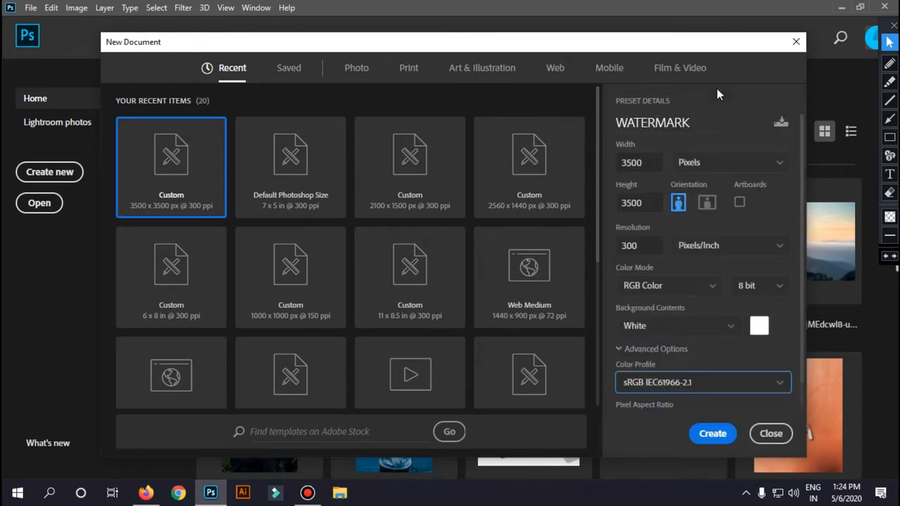
{"action": "left_click", "coordinate": [760, 326]}
{"action": "left_click", "coordinate": [770, 139]}
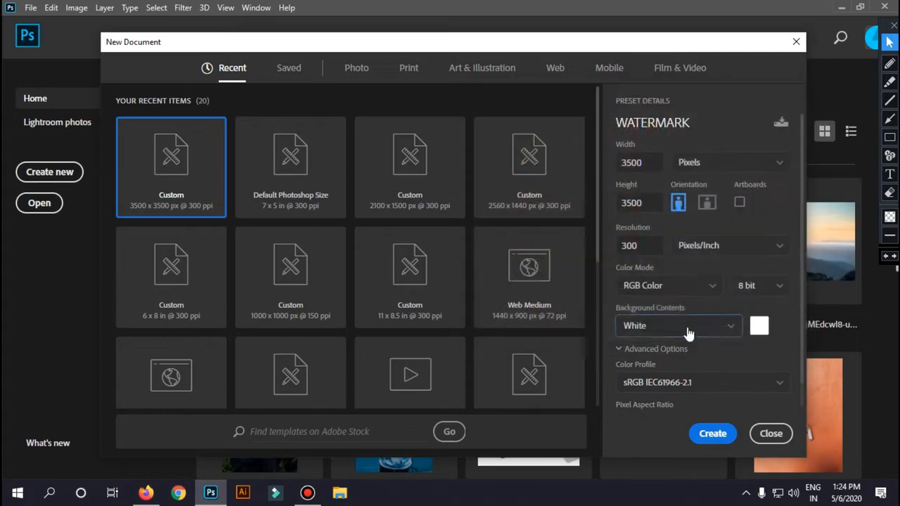
{"action": "left_click", "coordinate": [725, 326]}
{"action": "left_click", "coordinate": [724, 328]}
{"action": "left_click", "coordinate": [707, 434]}
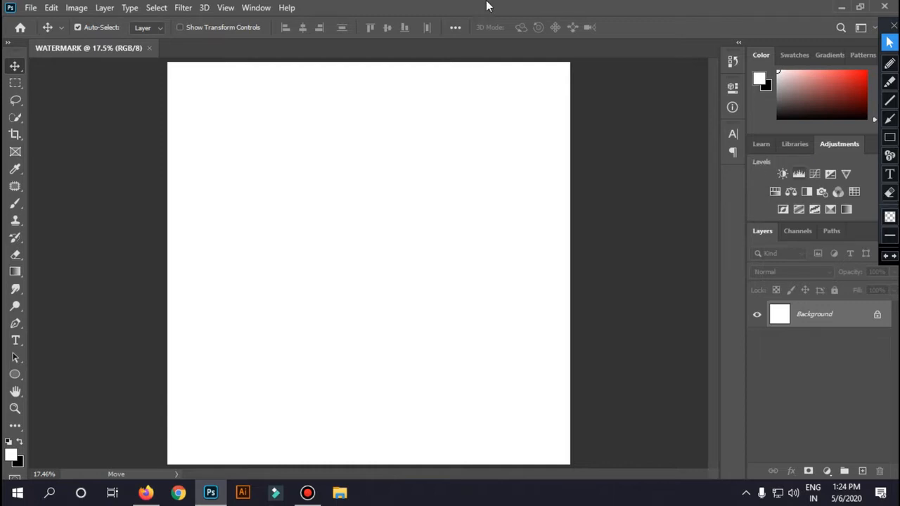
Step: Activate the Horizontal Type tool
{"action": "mouse_move", "coordinate": [485, 5]}
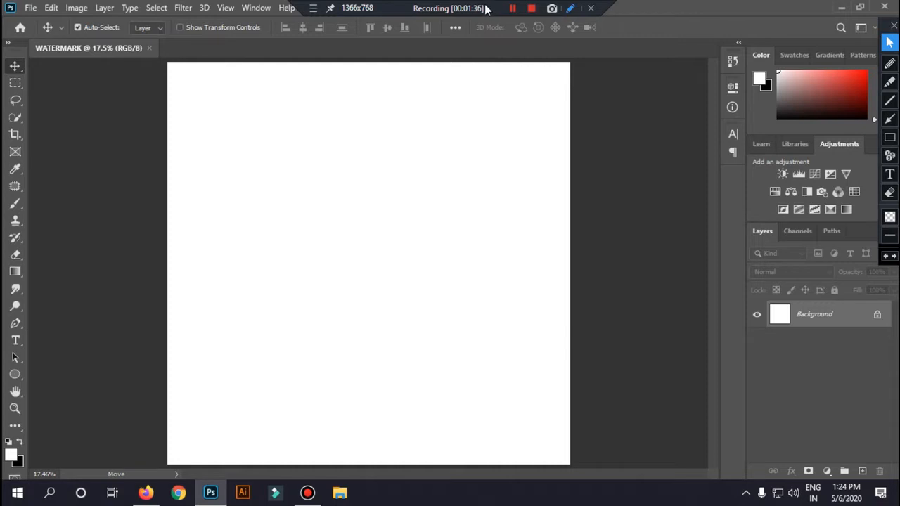
{"action": "left_click", "coordinate": [16, 341]}
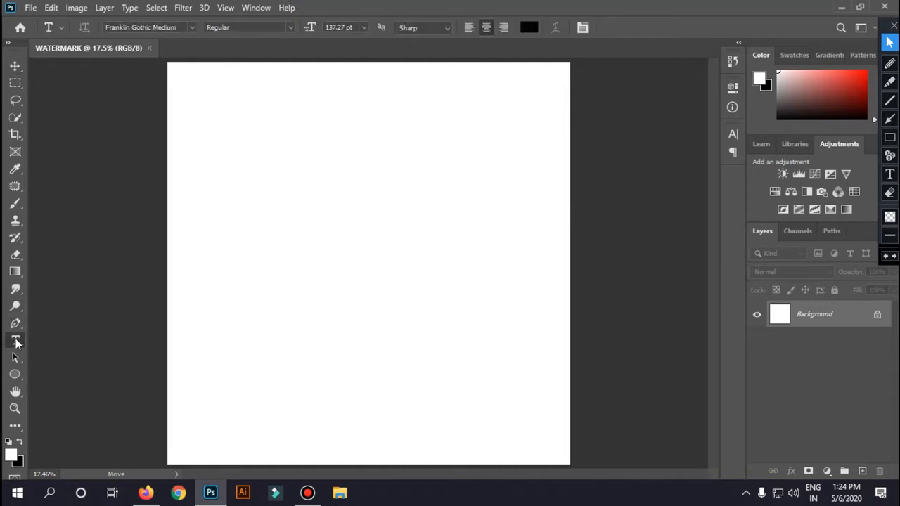
{"action": "left_click", "coordinate": [182, 27]}
{"action": "left_click", "coordinate": [890, 120]}
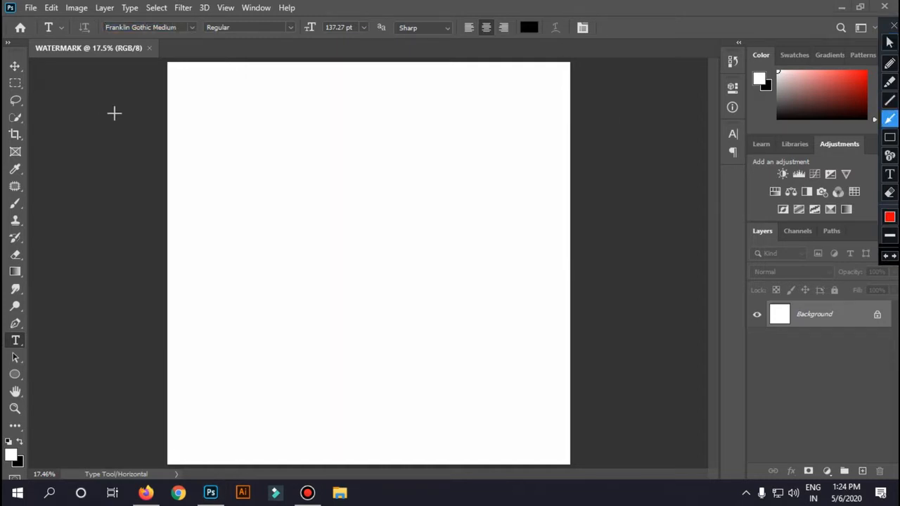
{"action": "left_click_drag", "start_coordinate": [114, 113], "coordinate": [144, 48]}
{"action": "left_click", "coordinate": [886, 258]}
{"action": "left_click", "coordinate": [888, 43]}
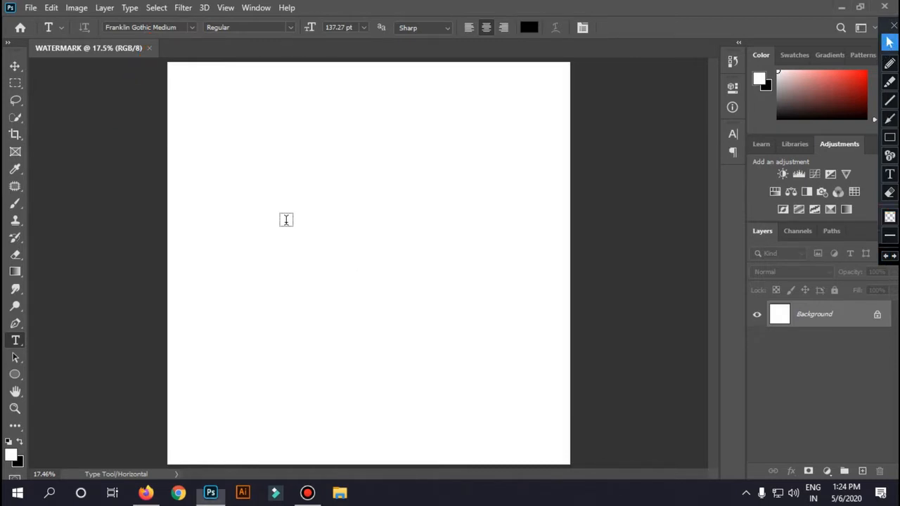
Step: Add the horizontal text WATERMARK slightly above and left of the white canvas's centre
{"action": "left_click", "coordinate": [288, 255]}
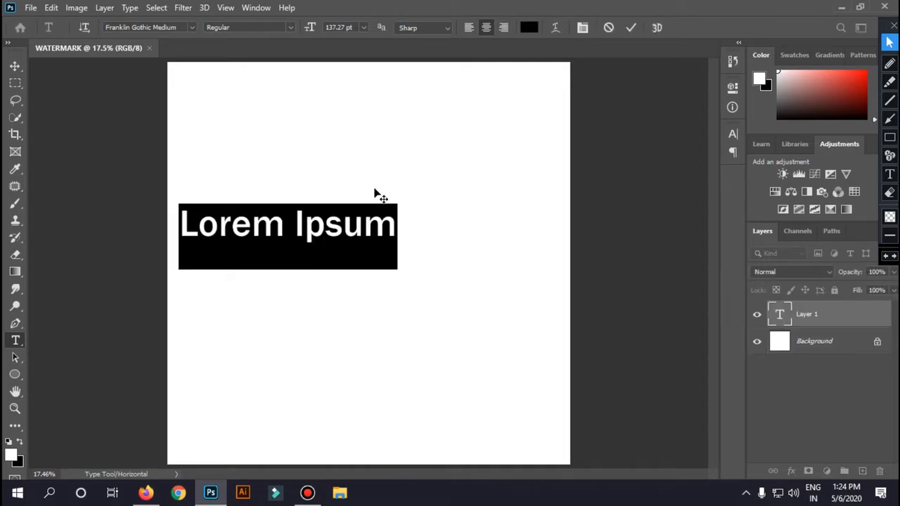
{"action": "key", "text": "BackSpace"}
{"action": "type", "text": "W"}
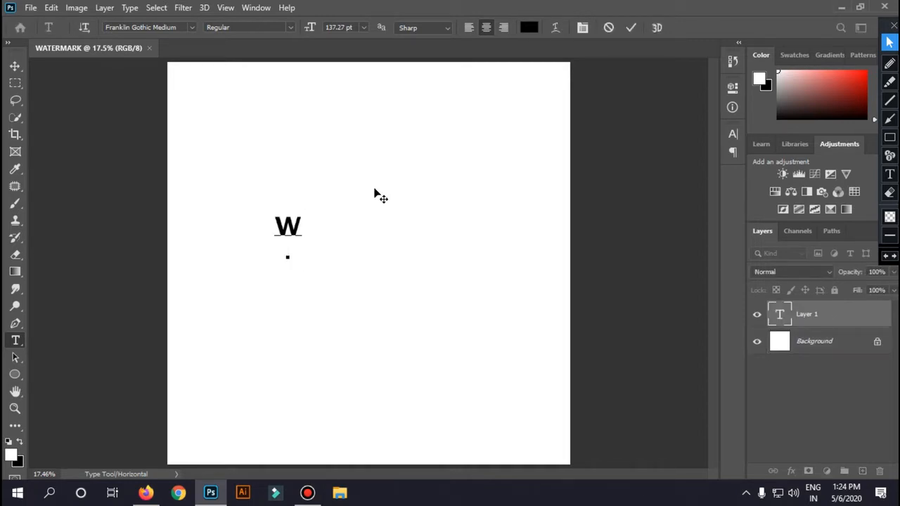
{"action": "key", "text": "BackSpace"}
{"action": "type", "text": "WATERMARK"}
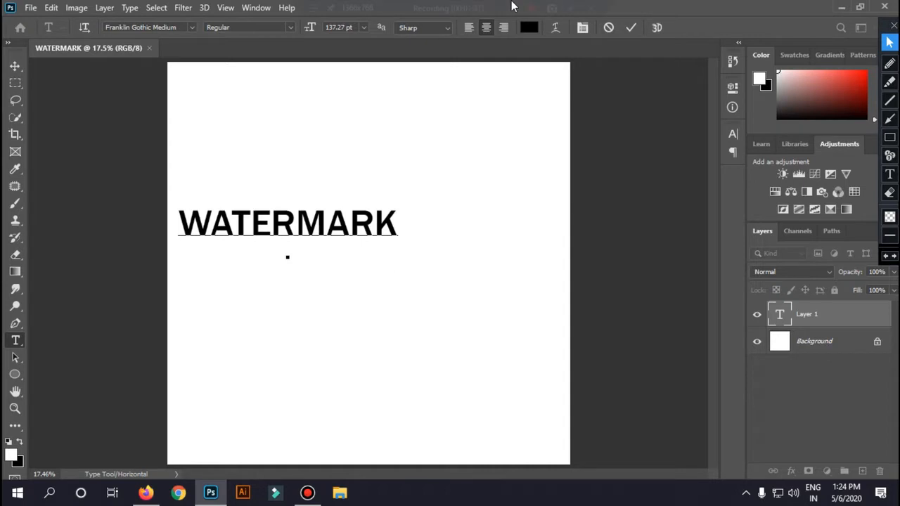
Step: Commit the WATERMARK text and move it closer to the centre of the canvas
{"action": "left_click", "coordinate": [463, 207]}
{"action": "left_click", "coordinate": [15, 65]}
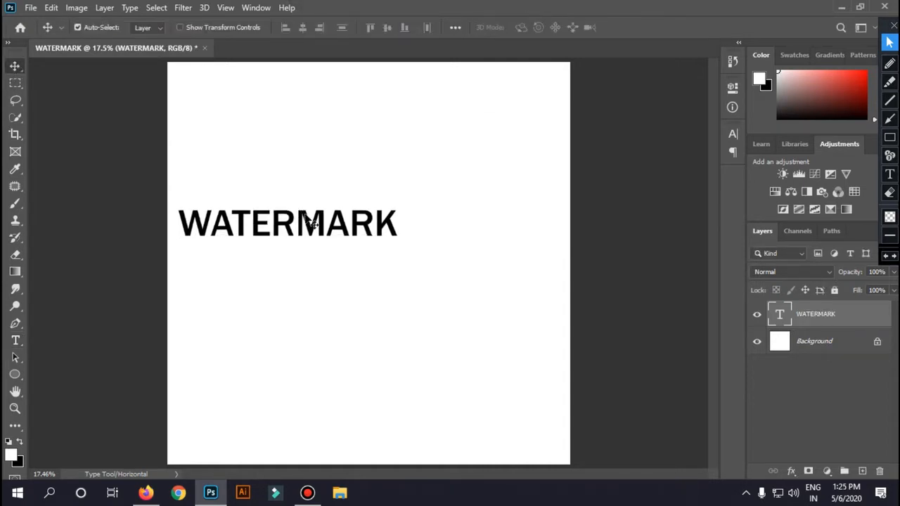
{"action": "left_click_drag", "start_coordinate": [328, 229], "coordinate": [363, 253]}
Step: Scale the WATERMARK text up proportionally to almost the full canvas width and position it near the canvas's centre
{"action": "key", "text": "ctrl+t"}
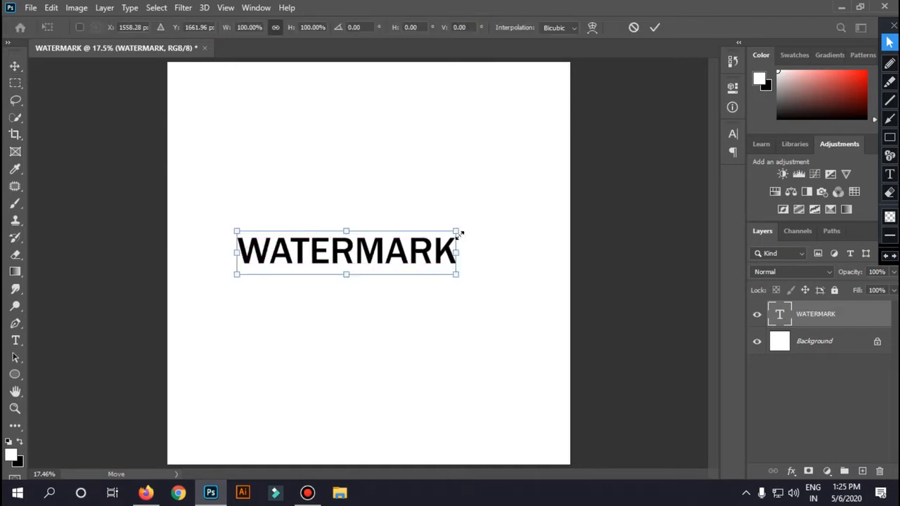
{"action": "left_click_drag", "start_coordinate": [458, 234], "coordinate": [557, 177]}
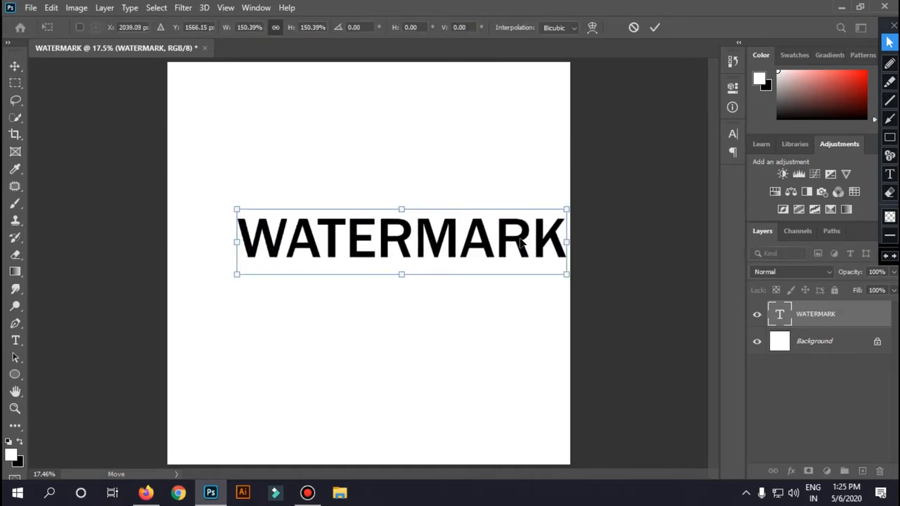
{"action": "left_click_drag", "start_coordinate": [523, 244], "coordinate": [484, 254]}
{"action": "left_click_drag", "start_coordinate": [196, 224], "coordinate": [176, 219]}
{"action": "left_click_drag", "start_coordinate": [364, 242], "coordinate": [373, 247]}
{"action": "key", "text": "Return"}
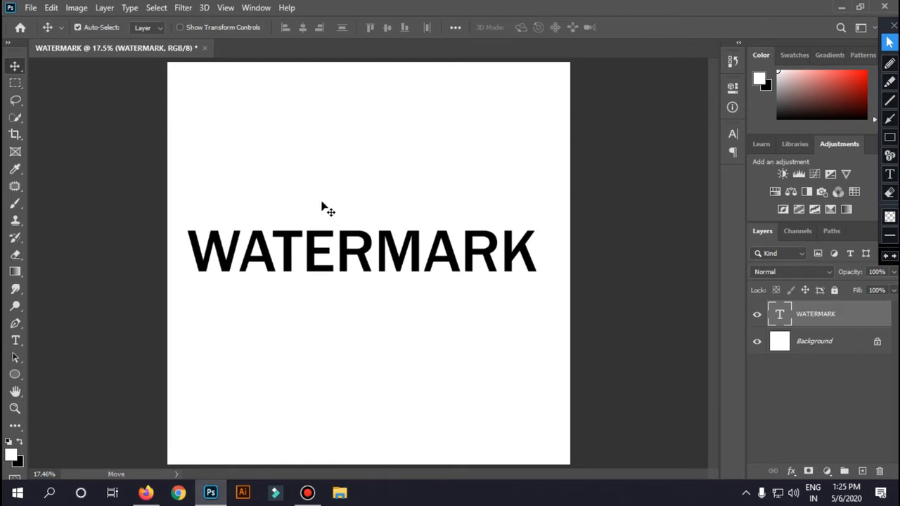
{"action": "left_click", "coordinate": [889, 64]}
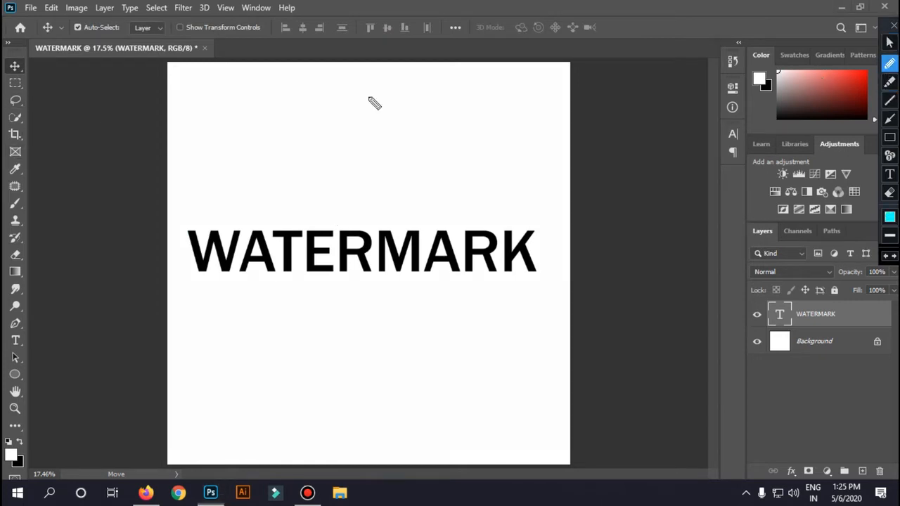
{"action": "mouse_move", "coordinate": [110, 138]}
{"action": "left_mouse_down"}
{"action": "mouse_move", "coordinate": [11, 139]}
{"action": "mouse_move", "coordinate": [23, 130]}
{"action": "mouse_move", "coordinate": [14, 147]}
{"action": "mouse_move", "coordinate": [34, 129]}
{"action": "left_mouse_up"}
{"action": "left_click", "coordinate": [886, 258]}
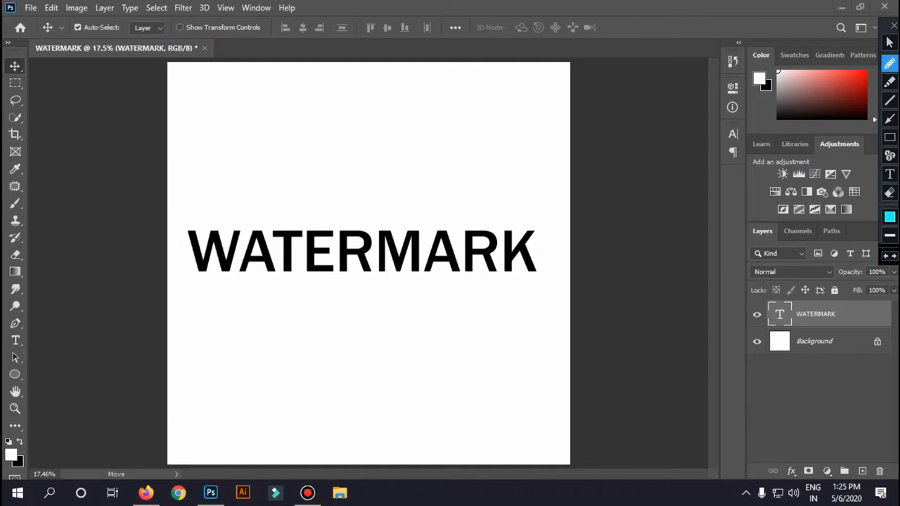
{"action": "left_click", "coordinate": [889, 42]}
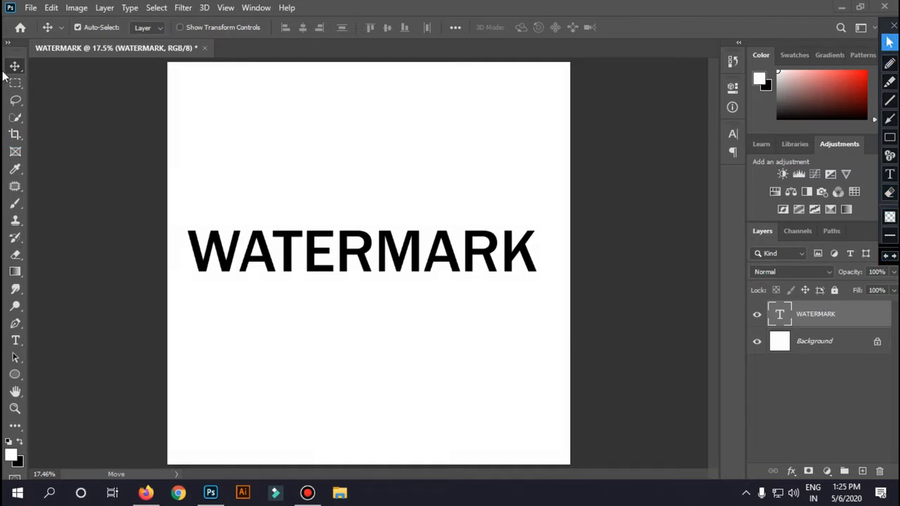
Step: Activate the Crop tool and hide the white Background layer
{"action": "left_click", "coordinate": [14, 135]}
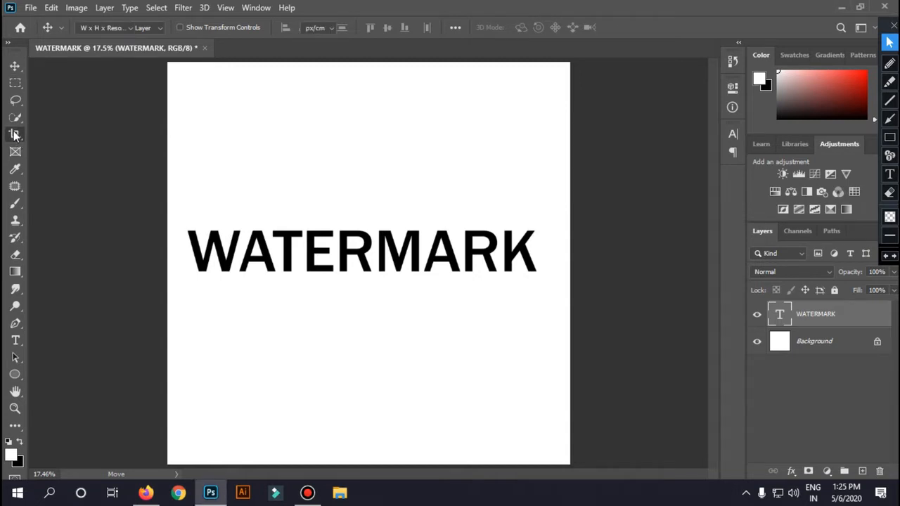
{"action": "left_click", "coordinate": [758, 342]}
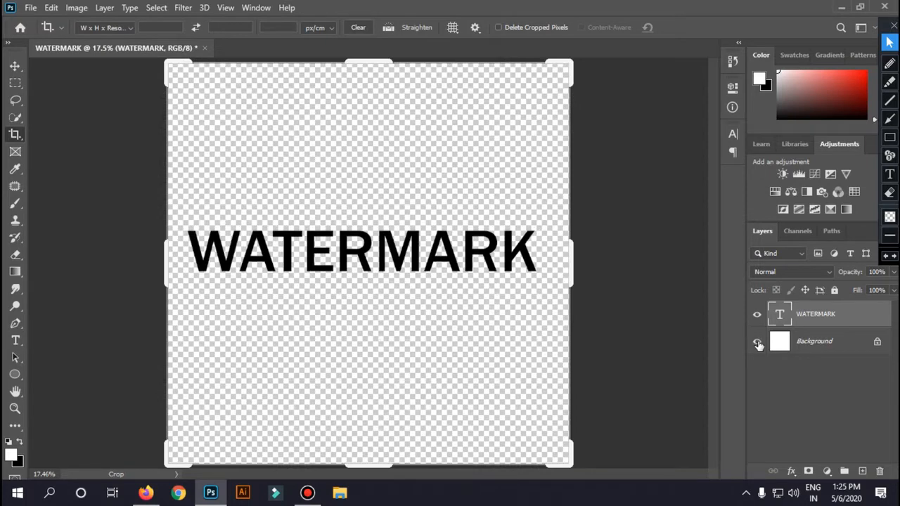
{"action": "left_click", "coordinate": [757, 343]}
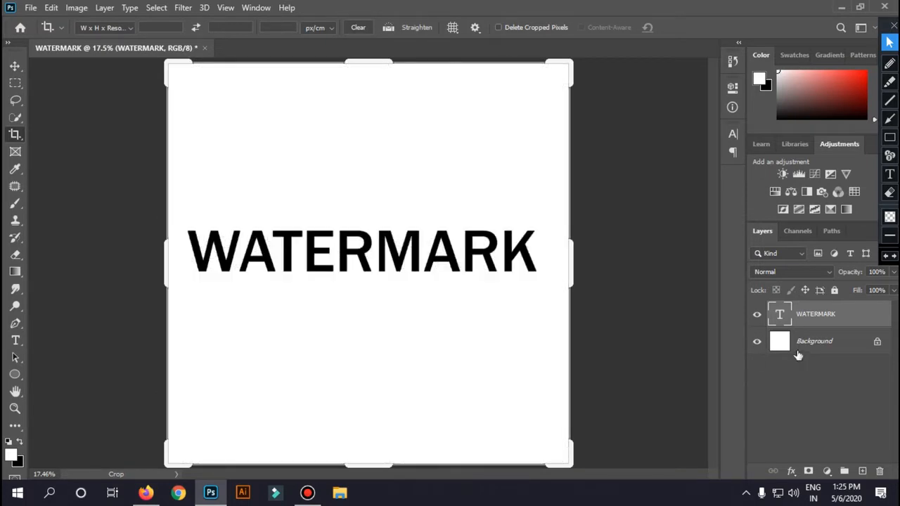
{"action": "left_click", "coordinate": [758, 342]}
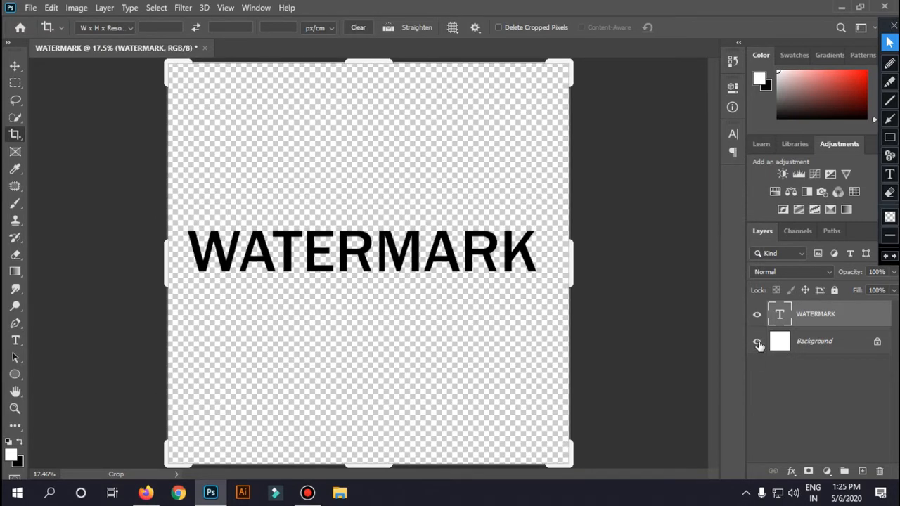
{"action": "left_click", "coordinate": [757, 343]}
{"action": "left_click", "coordinate": [757, 343]}
Step: Crop the canvas's upper and lower areas to a wide strip around the text, using W x H x Resolution with no fixed values
{"action": "left_click", "coordinate": [223, 27]}
{"action": "left_click", "coordinate": [360, 28]}
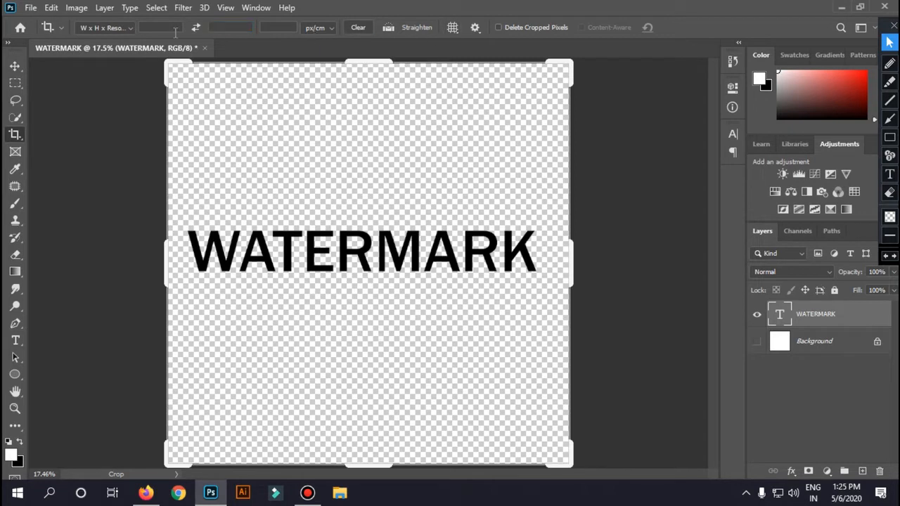
{"action": "left_click", "coordinate": [118, 29]}
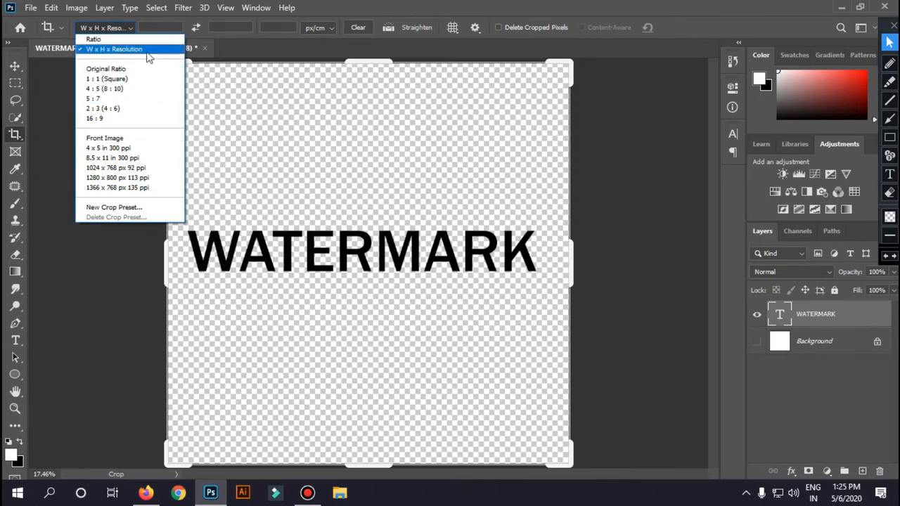
{"action": "left_click", "coordinate": [147, 51]}
{"action": "left_click_drag", "start_coordinate": [386, 63], "coordinate": [393, 130]}
{"action": "left_click_drag", "start_coordinate": [382, 398], "coordinate": [393, 322]}
{"action": "key", "text": "Return"}
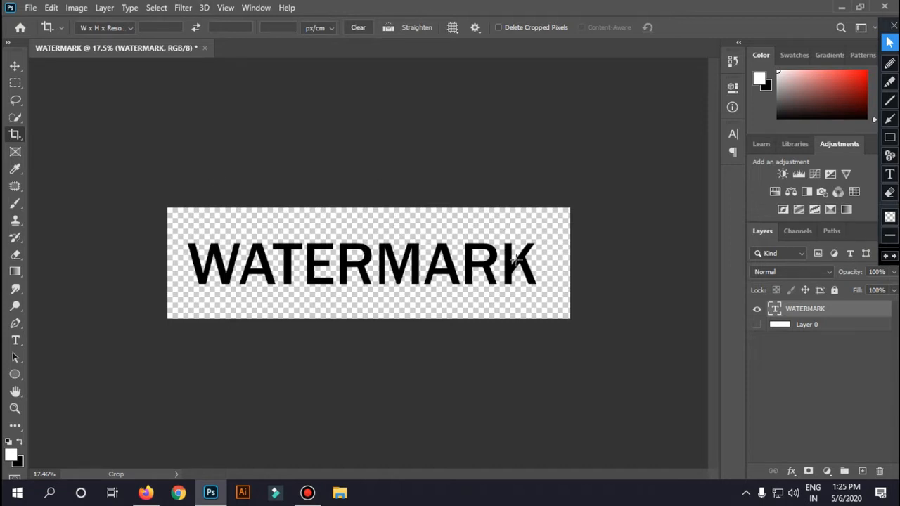
Step: Rename the hidden Layer 0 as Background
{"action": "double_click", "coordinate": [803, 325]}
{"action": "key", "text": "BackSpace"}
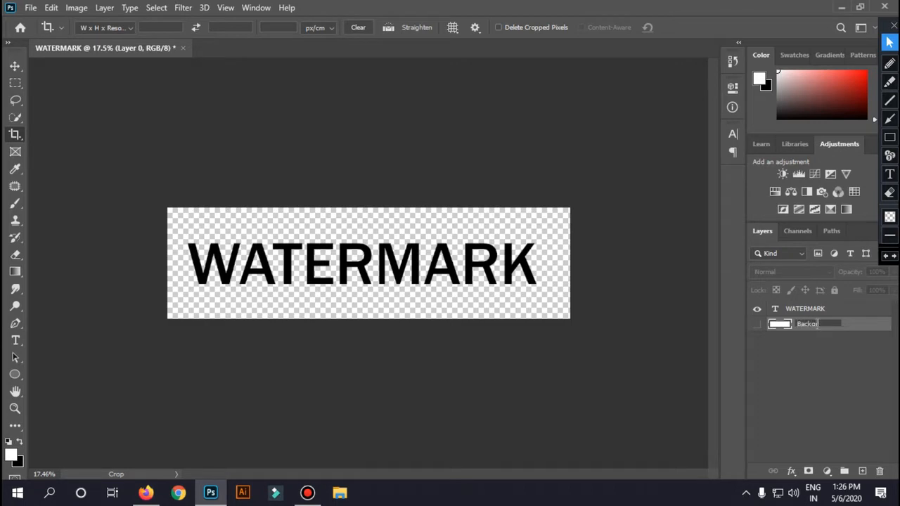
{"action": "type", "text": "Background"}
{"action": "key", "text": "Return"}
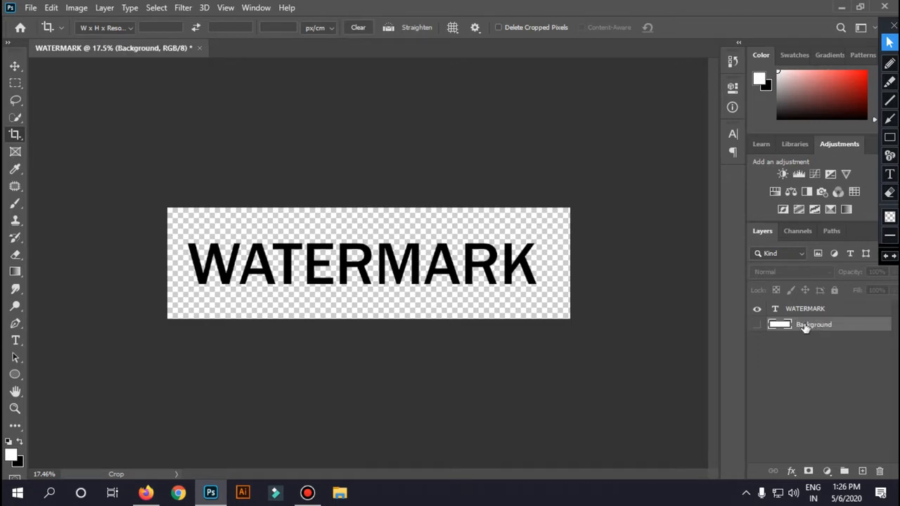
Step: Open the photo Car 1 from the Pictures folder
{"action": "left_click", "coordinate": [28, 7]}
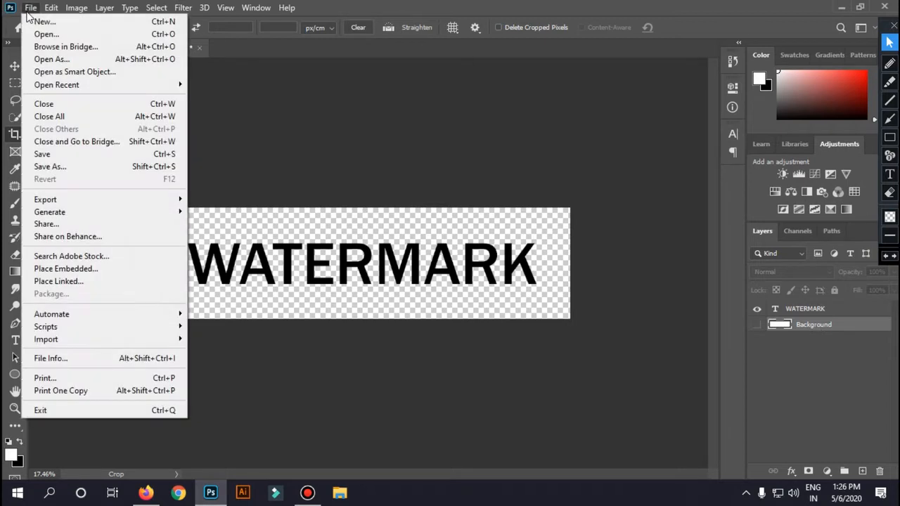
{"action": "left_click", "coordinate": [39, 35]}
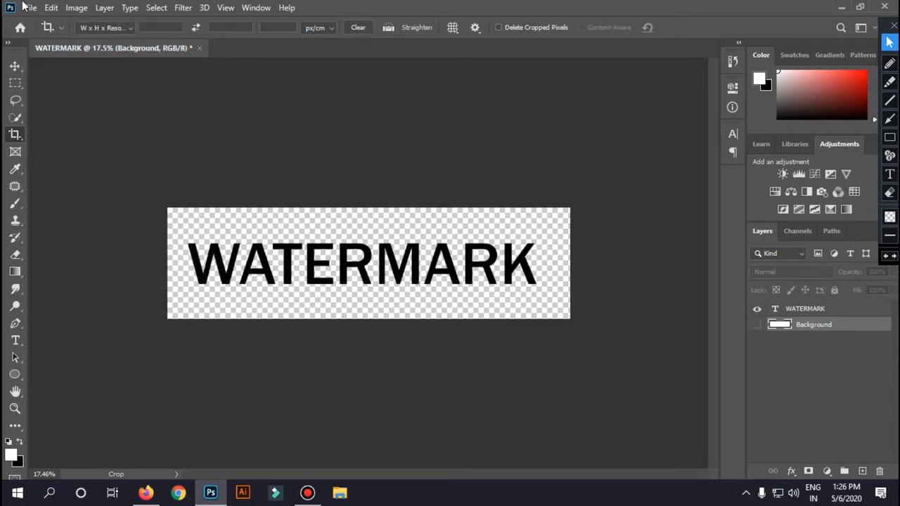
{"action": "left_click", "coordinate": [30, 8]}
{"action": "left_click", "coordinate": [43, 35]}
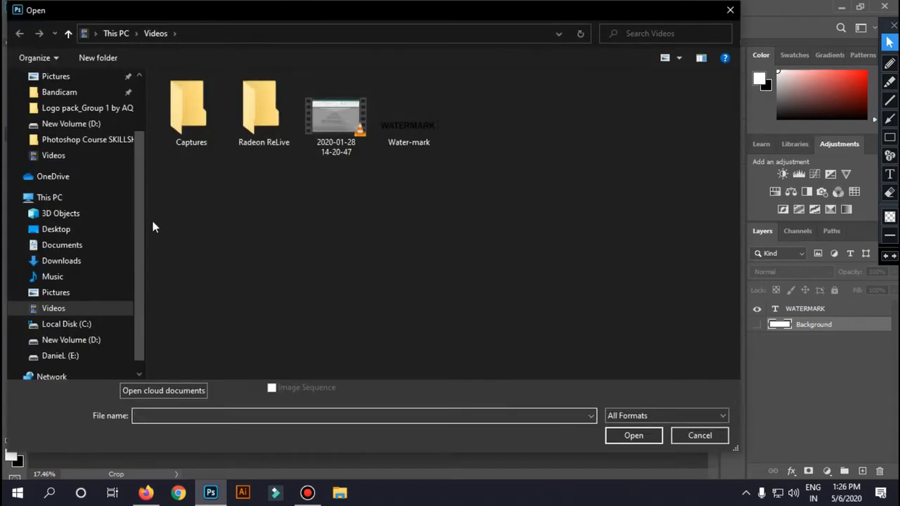
{"action": "left_click", "coordinate": [83, 291]}
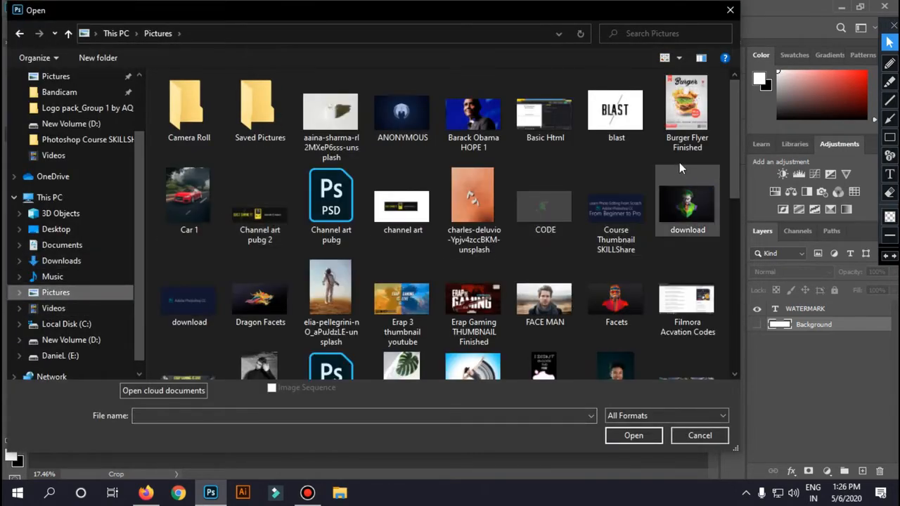
{"action": "mouse_move", "coordinate": [732, 165]}
{"action": "left_mouse_down"}
{"action": "mouse_move", "coordinate": [725, 234]}
{"action": "mouse_move", "coordinate": [737, 349]}
{"action": "mouse_move", "coordinate": [734, 159]}
{"action": "left_mouse_up"}
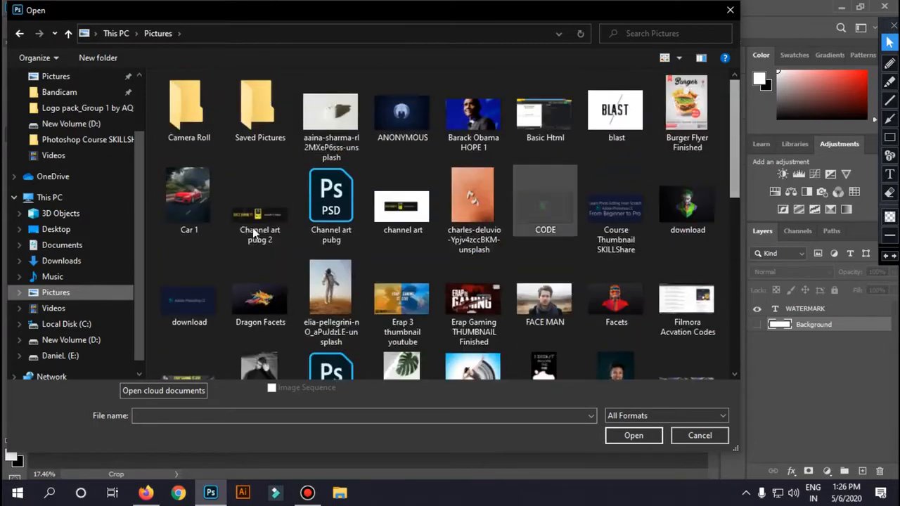
{"action": "left_click", "coordinate": [173, 204]}
{"action": "key", "text": "Return"}
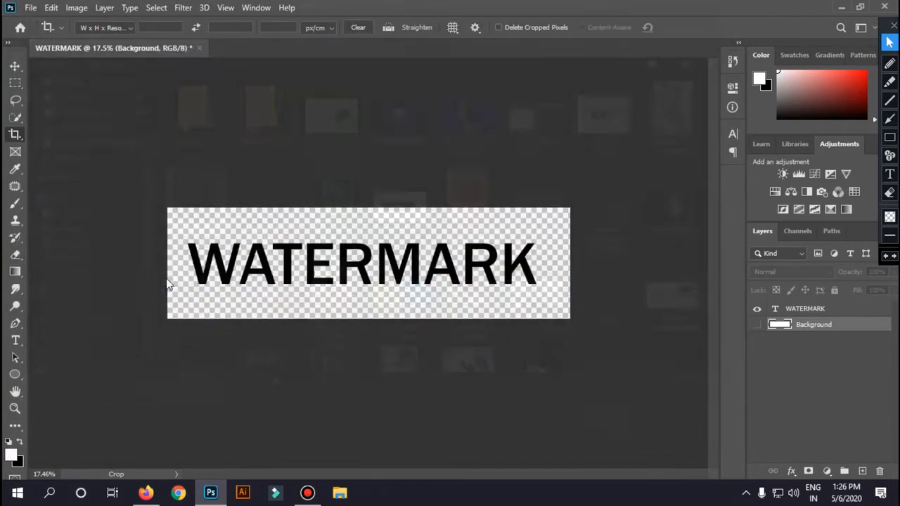
Step: Copy the WATERMARK text layer from its document into Car 1.jpg with the Move tool, placing it across the car
{"action": "left_click", "coordinate": [16, 66]}
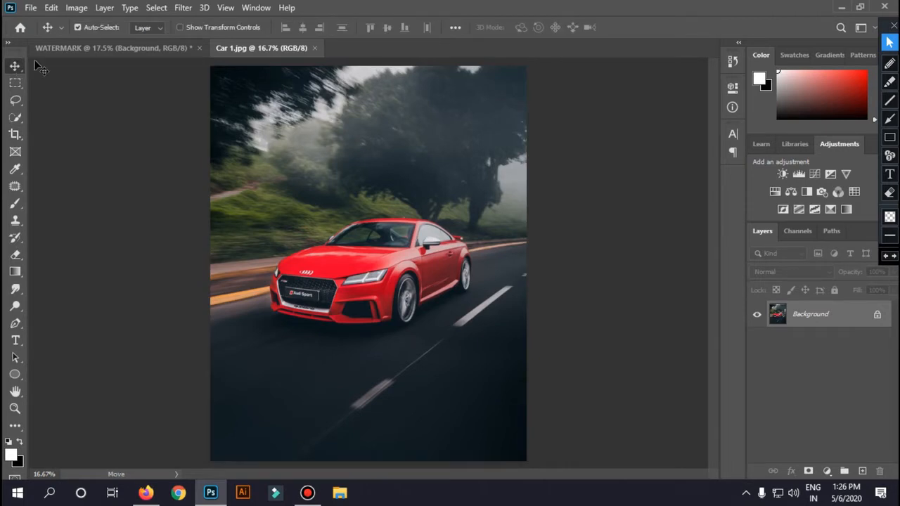
{"action": "left_click", "coordinate": [136, 45]}
{"action": "mouse_move", "coordinate": [377, 237]}
{"action": "left_mouse_down"}
{"action": "mouse_move", "coordinate": [380, 186]}
{"action": "mouse_move", "coordinate": [260, 53]}
{"action": "mouse_move", "coordinate": [366, 236]}
{"action": "left_mouse_up"}
{"action": "key", "text": "ctrl+t"}
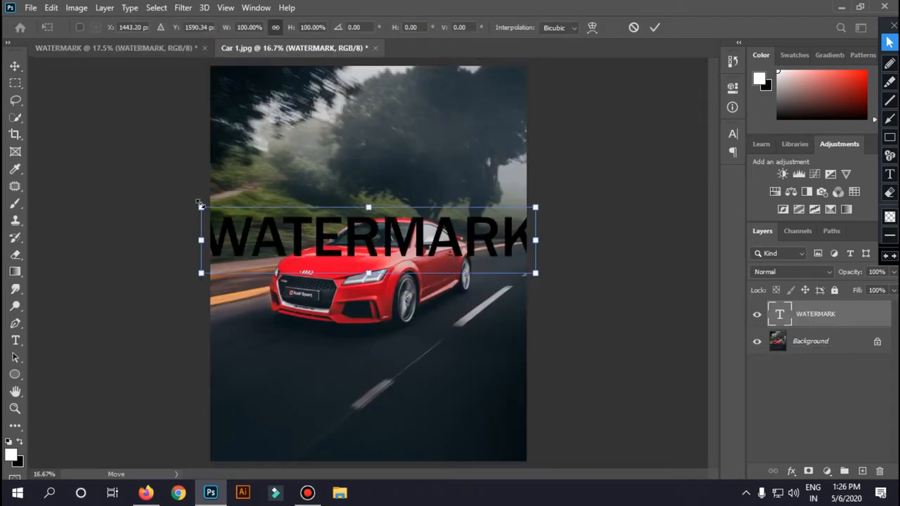
{"action": "left_click_drag", "start_coordinate": [201, 205], "coordinate": [261, 220]}
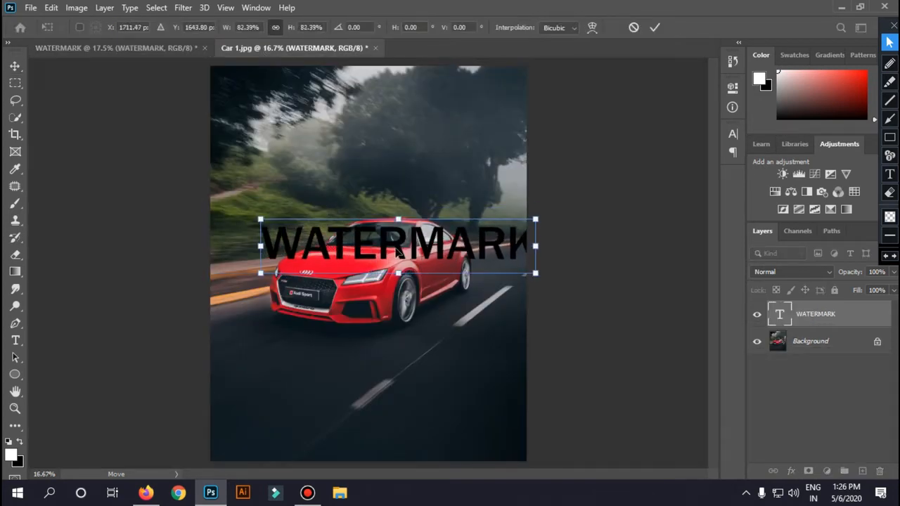
{"action": "left_click_drag", "start_coordinate": [398, 251], "coordinate": [378, 261]}
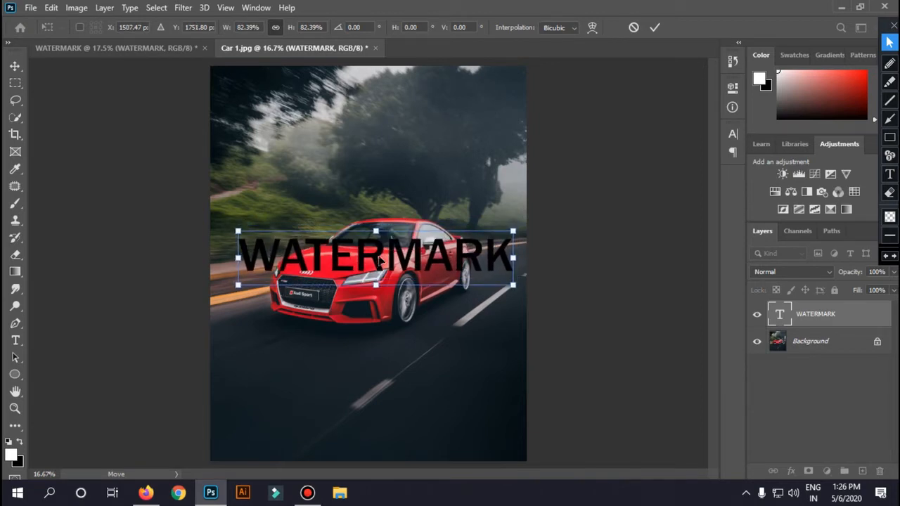
{"action": "left_click", "coordinate": [634, 28]}
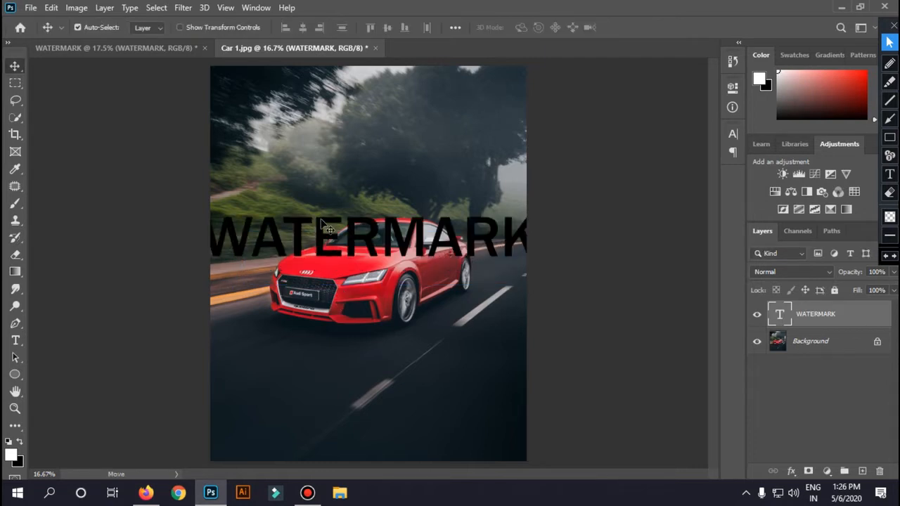
Step: Shrink the WATERMARK text to fit within the photo's width, place it over the car, and lower its layer opacity to 63%
{"action": "key", "text": "ctrl+t"}
{"action": "left_click_drag", "start_coordinate": [230, 230], "coordinate": [278, 239]}
{"action": "left_click_drag", "start_coordinate": [366, 261], "coordinate": [352, 274]}
{"action": "key", "text": "Return"}
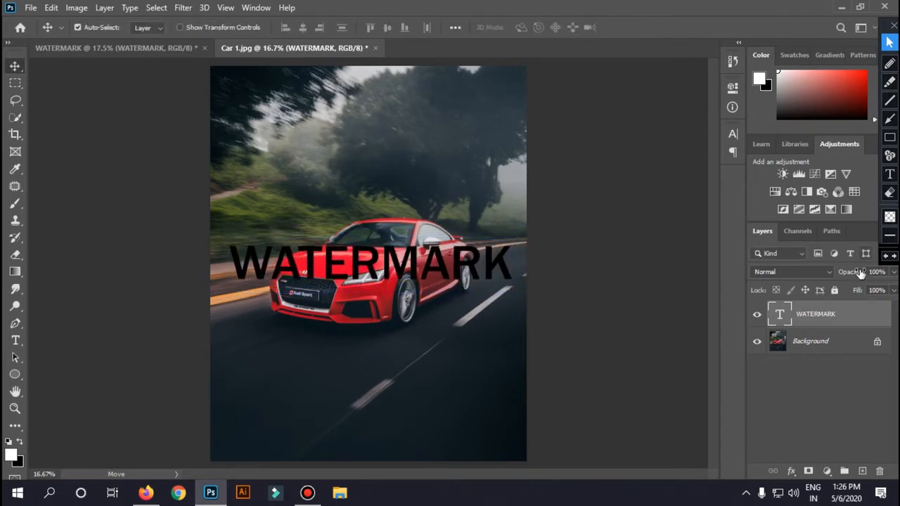
{"action": "left_click_drag", "start_coordinate": [862, 275], "coordinate": [844, 274]}
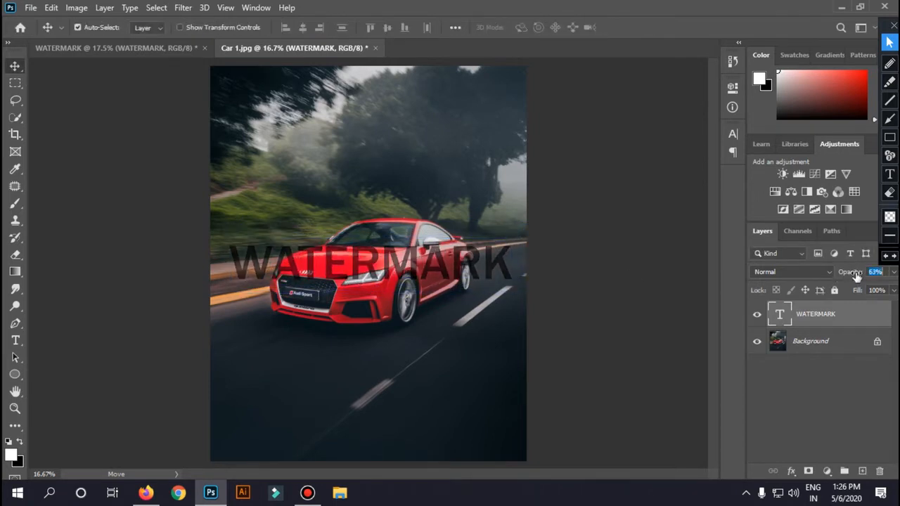
{"action": "left_click", "coordinate": [890, 137]}
{"action": "left_click_drag", "start_coordinate": [834, 257], "coordinate": [895, 284]}
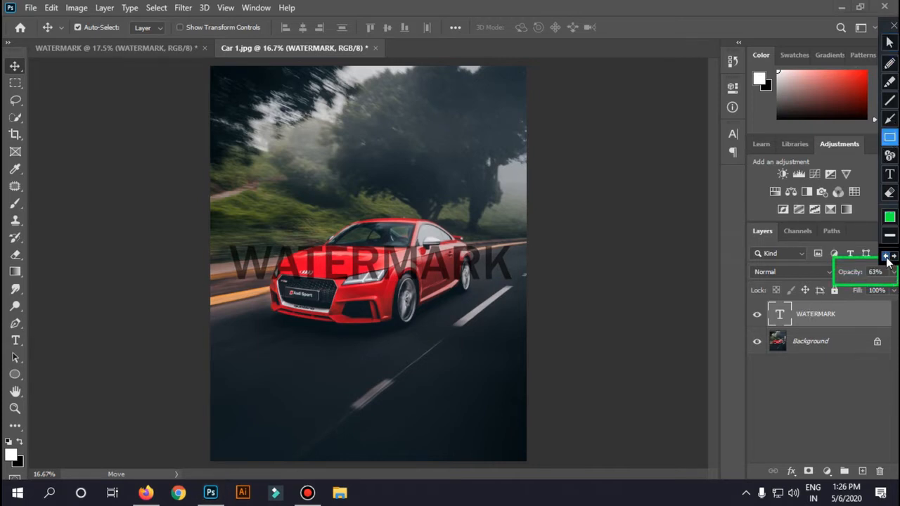
{"action": "left_click", "coordinate": [887, 257]}
{"action": "left_click", "coordinate": [889, 42]}
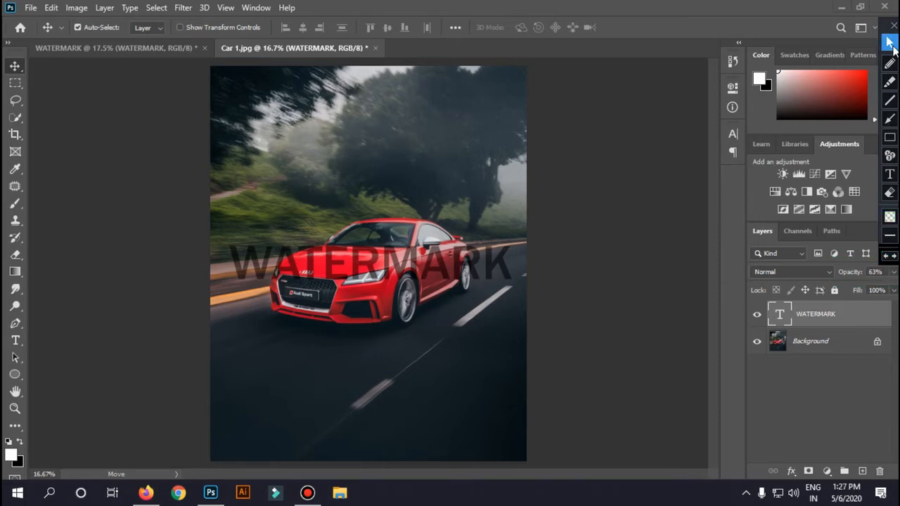
Step: Lower the WATERMARK layer's opacity to 49% and shift the text slightly left over the car
{"action": "left_click_drag", "start_coordinate": [857, 274], "coordinate": [841, 278]}
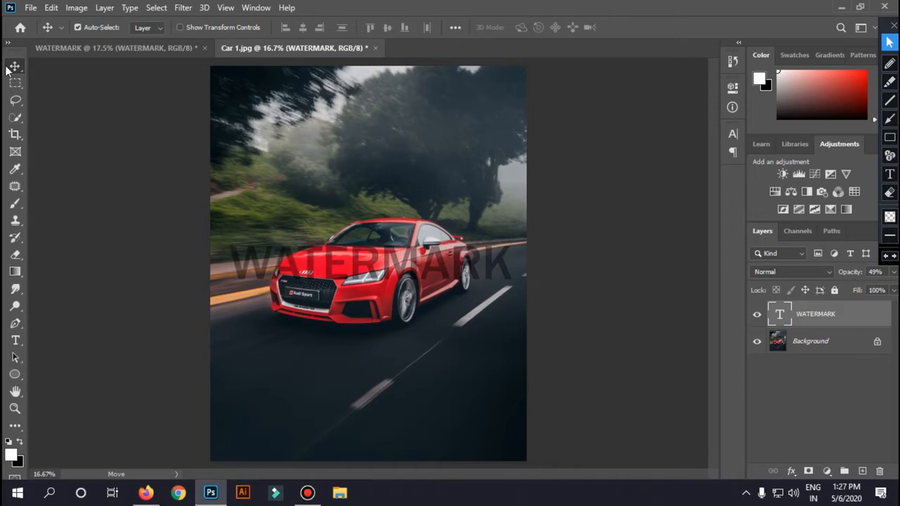
{"action": "left_click_drag", "start_coordinate": [355, 265], "coordinate": [351, 268]}
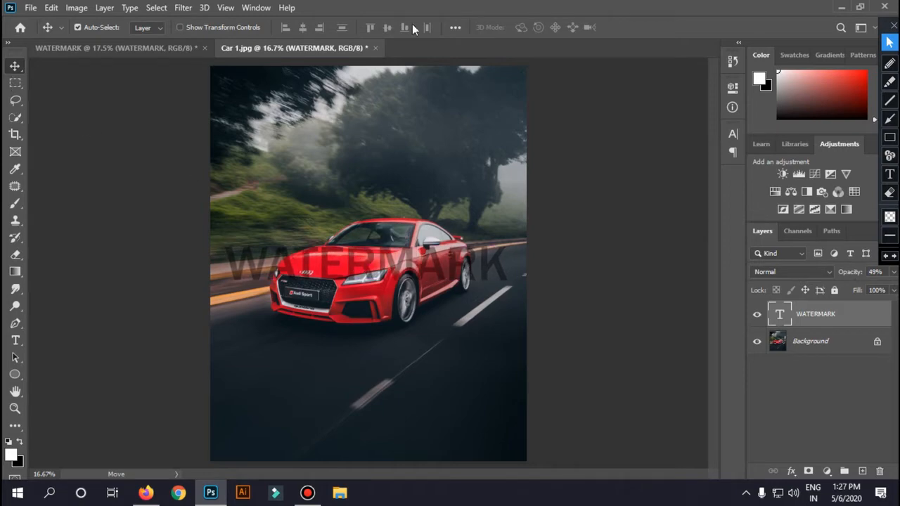
Step: Switch to the WATERMARK document and start a Save for Web (Legacy) export of it
{"action": "left_click", "coordinate": [91, 50]}
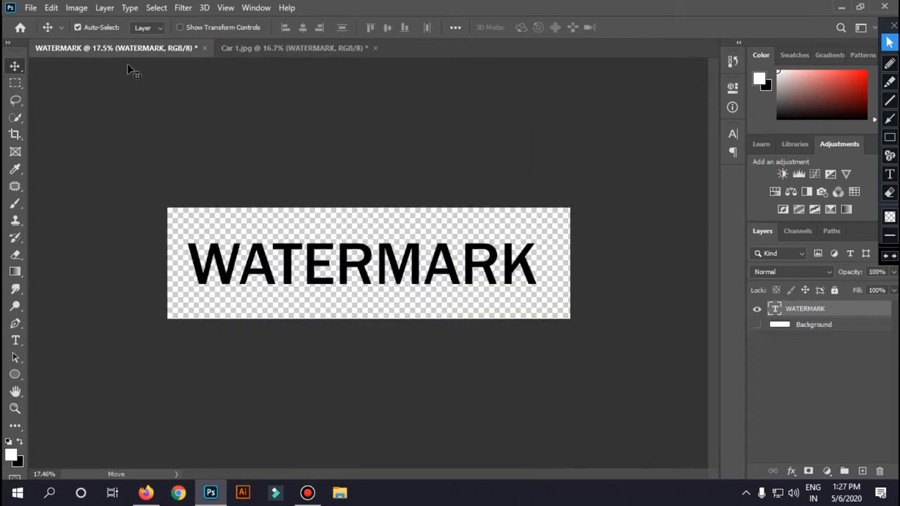
{"action": "left_click", "coordinate": [30, 8]}
{"action": "mouse_move", "coordinate": [182, 199]}
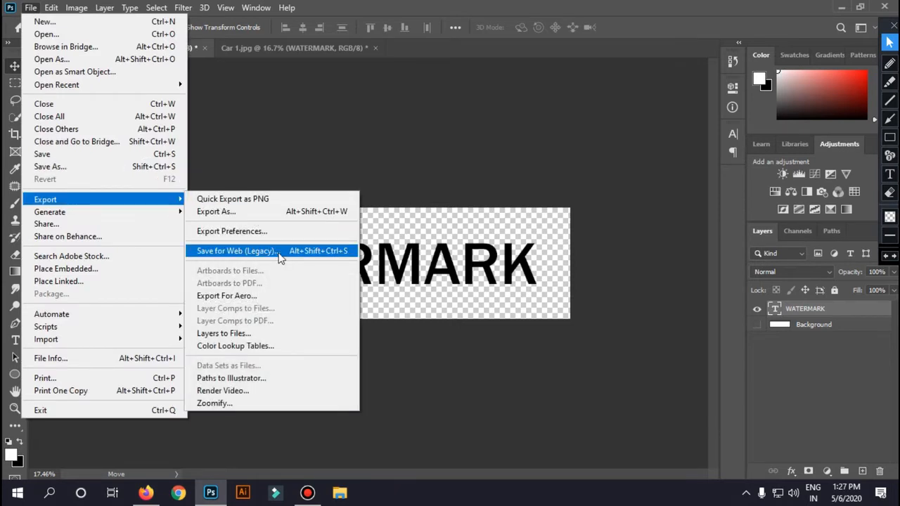
{"action": "left_click", "coordinate": [890, 63]}
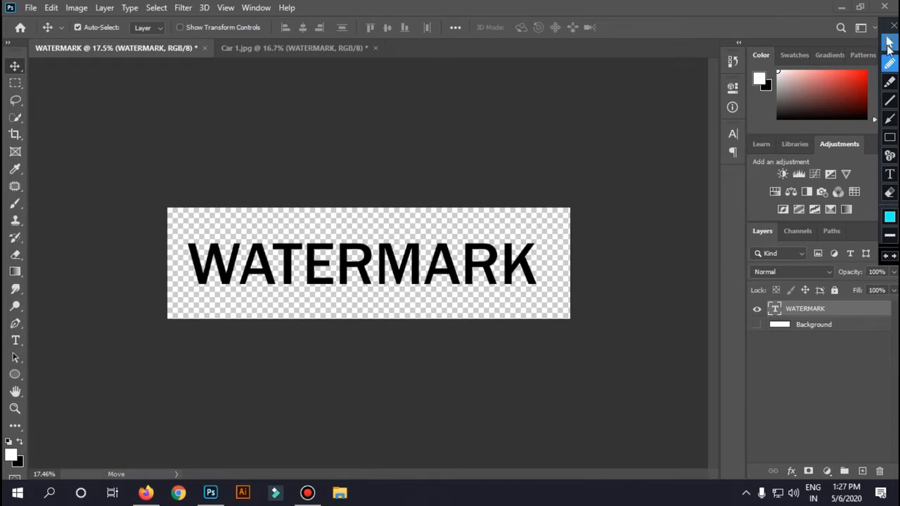
{"action": "left_click", "coordinate": [890, 43]}
{"action": "left_click", "coordinate": [31, 8]}
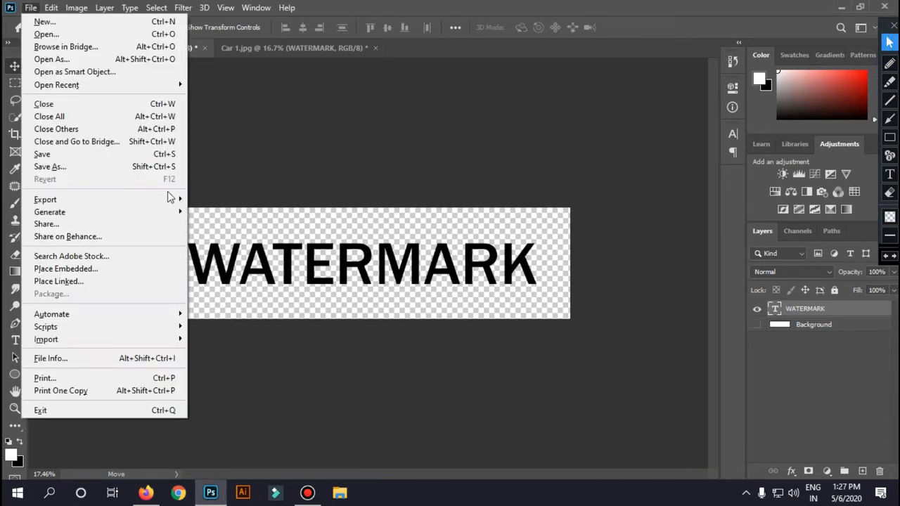
{"action": "mouse_move", "coordinate": [169, 199]}
{"action": "left_click", "coordinate": [320, 252]}
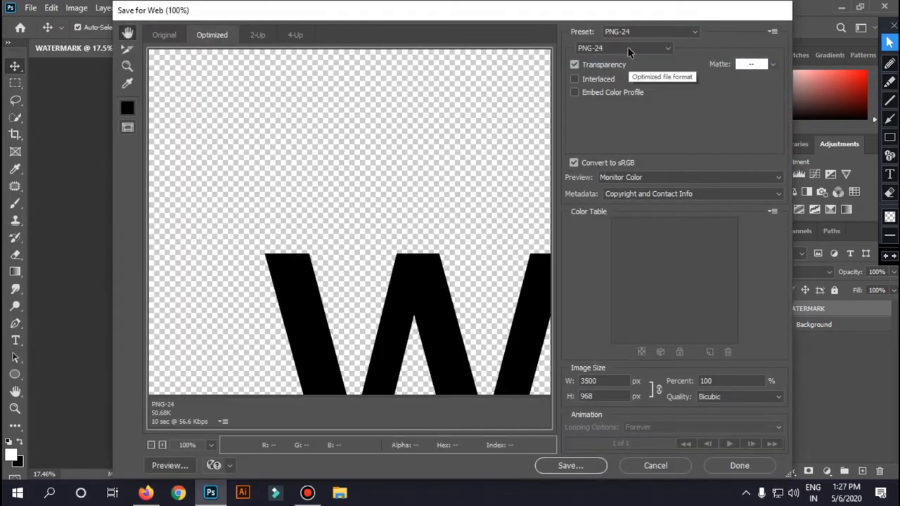
Step: Set the web export format to PNG-24 and keep transparency enabled
{"action": "left_click", "coordinate": [152, 445]}
{"action": "left_click", "coordinate": [151, 445]}
{"action": "left_click", "coordinate": [152, 445]}
{"action": "left_click", "coordinate": [151, 445]}
{"action": "left_click", "coordinate": [152, 446]}
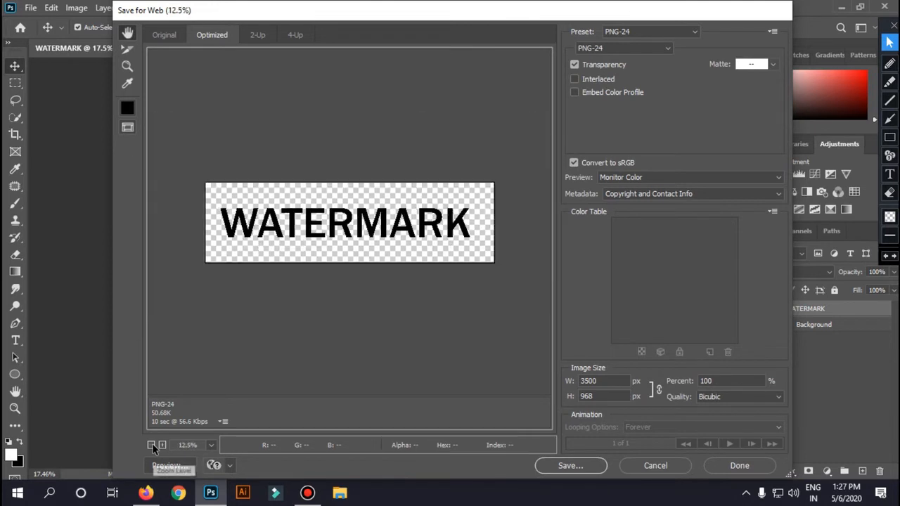
{"action": "left_click", "coordinate": [647, 48]}
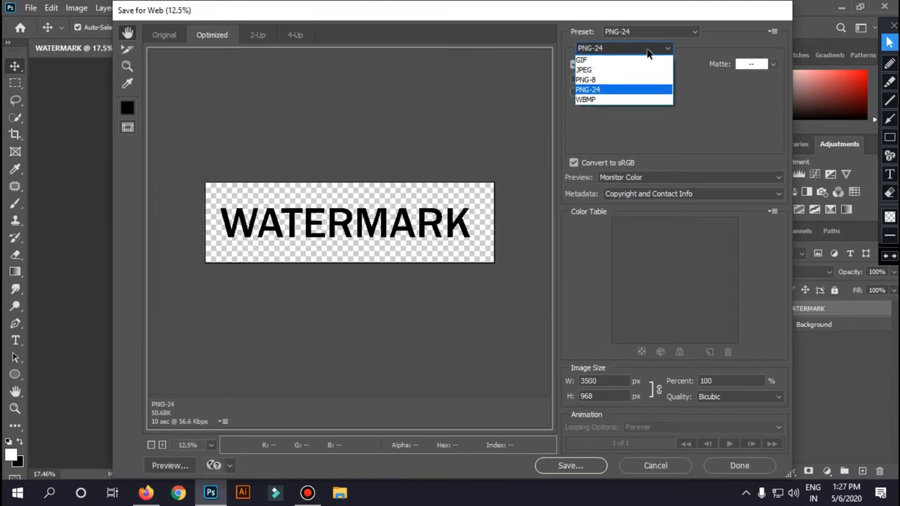
{"action": "left_click", "coordinate": [625, 90]}
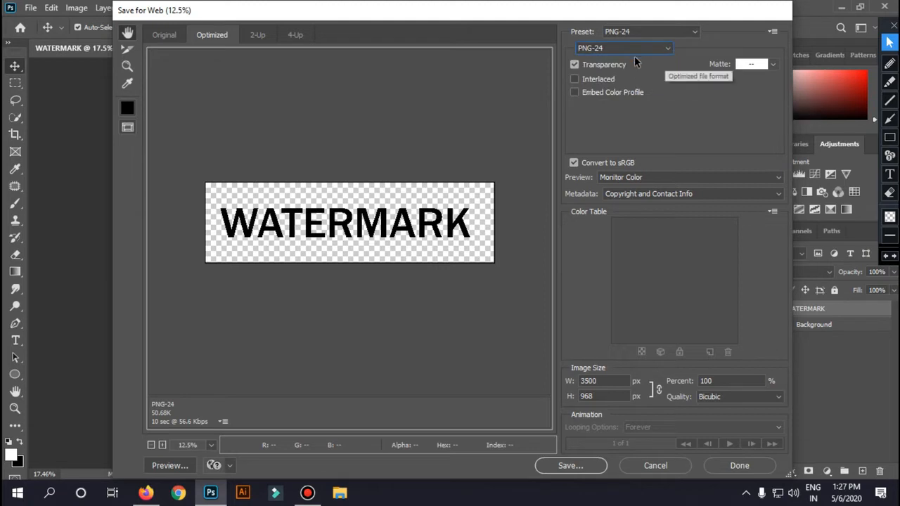
{"action": "left_click", "coordinate": [619, 67]}
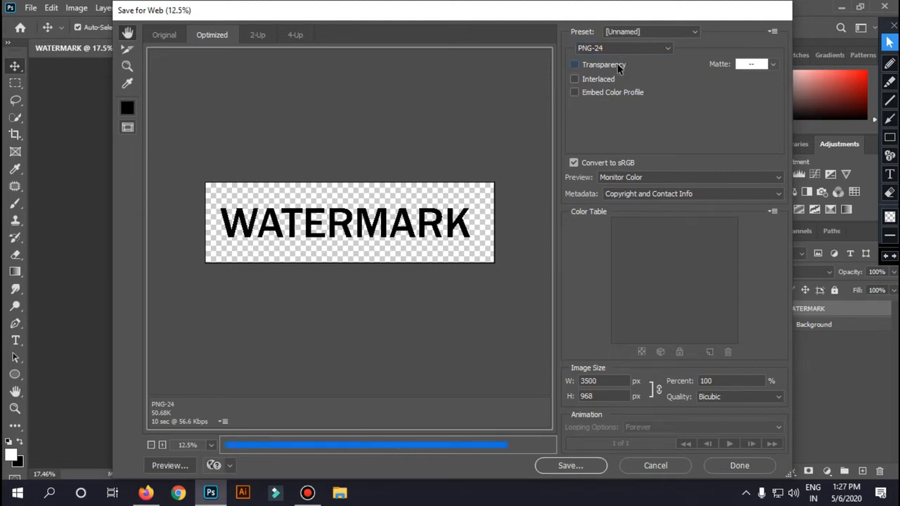
{"action": "left_click", "coordinate": [618, 68]}
{"action": "left_click", "coordinate": [618, 66]}
{"action": "left_click", "coordinate": [574, 66]}
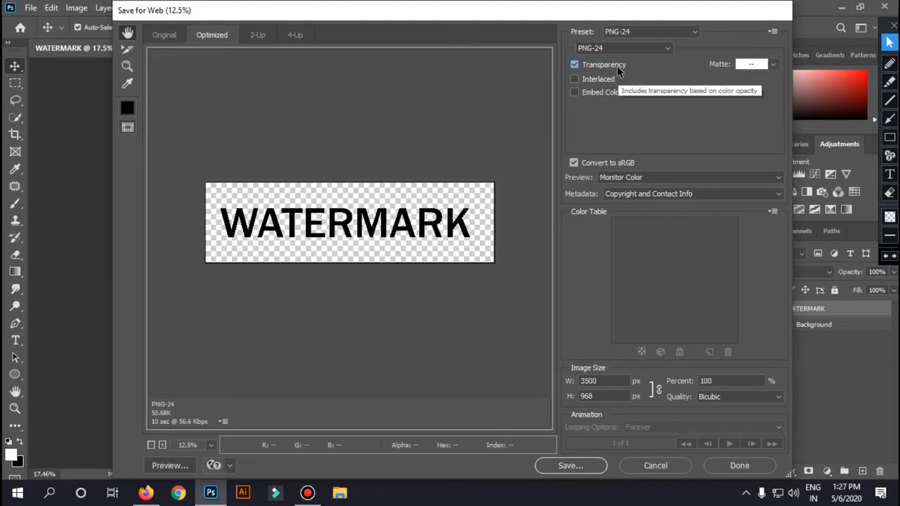
{"action": "left_click", "coordinate": [889, 62]}
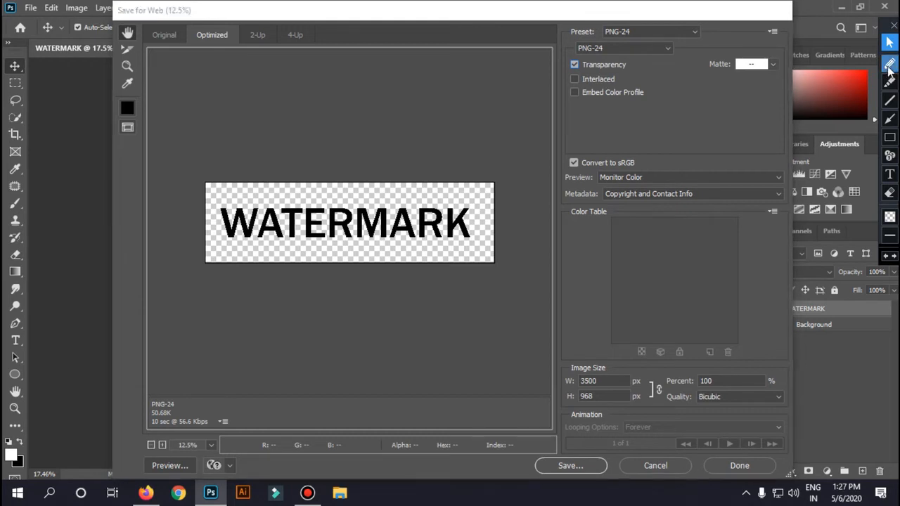
{"action": "left_click_drag", "start_coordinate": [575, 84], "coordinate": [609, 67]}
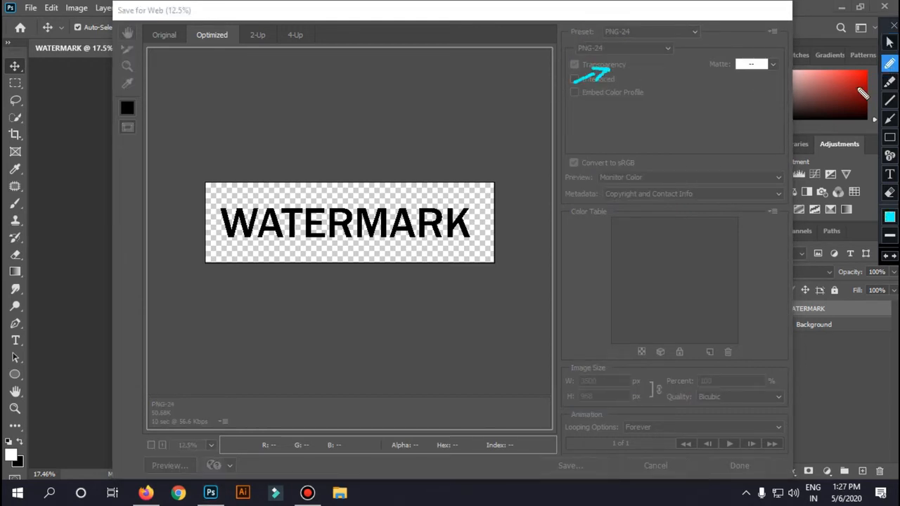
{"action": "left_click", "coordinate": [886, 257]}
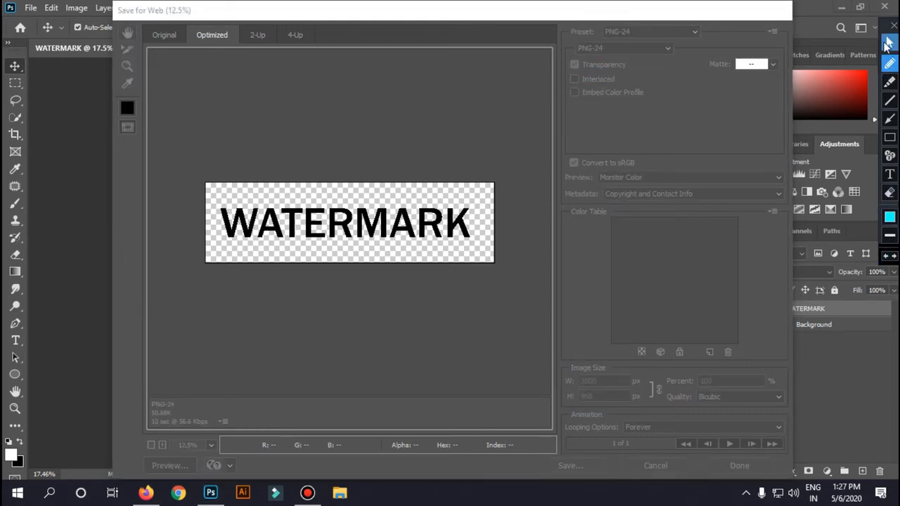
{"action": "left_click", "coordinate": [888, 43]}
{"action": "left_click", "coordinate": [623, 117]}
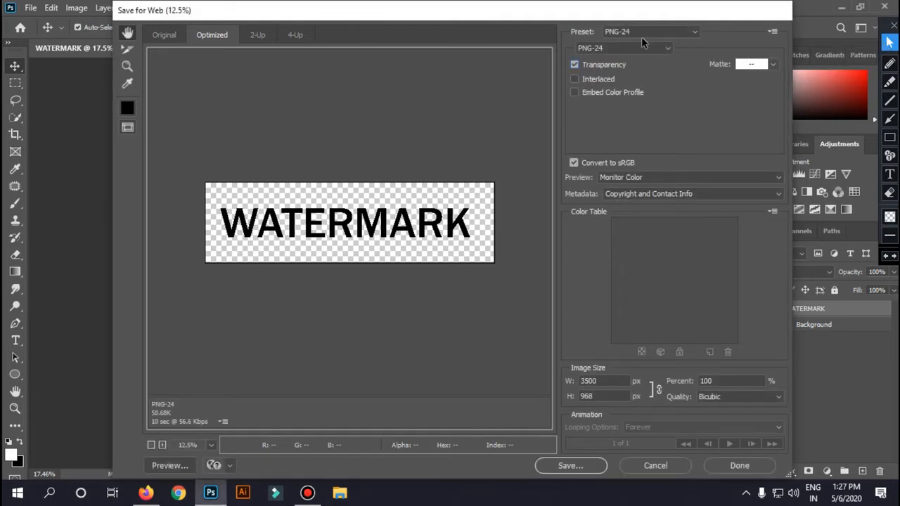
Step: Save the optimized image as WATERMARK 2 in the Videos folder, using the Images Only format
{"action": "left_click", "coordinate": [571, 465]}
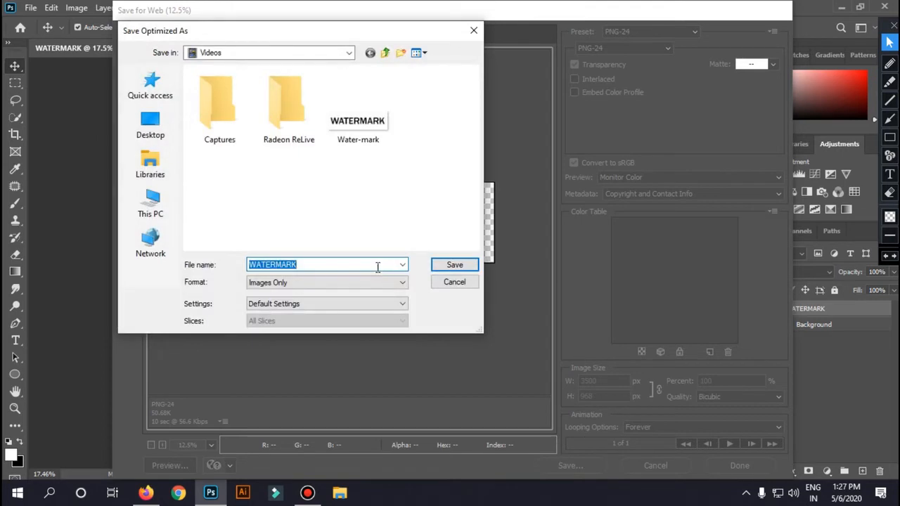
{"action": "left_click", "coordinate": [378, 267]}
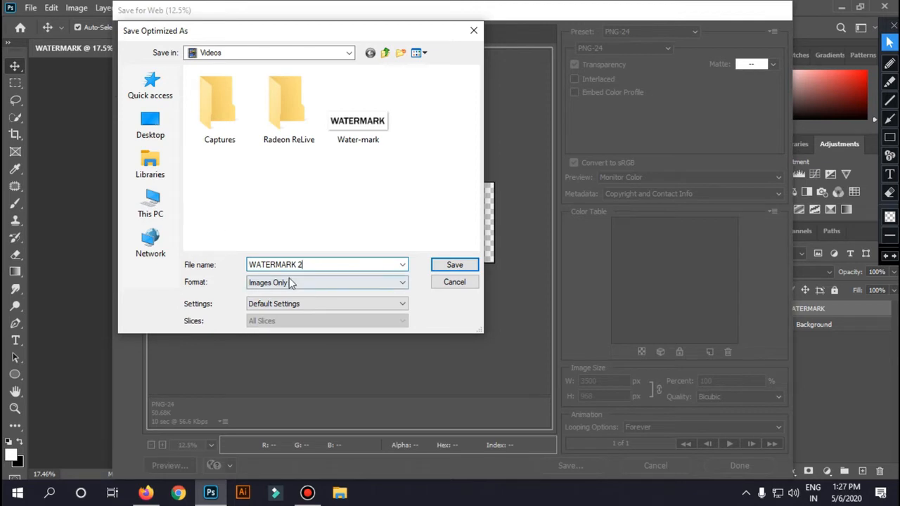
{"action": "left_click", "coordinate": [387, 289]}
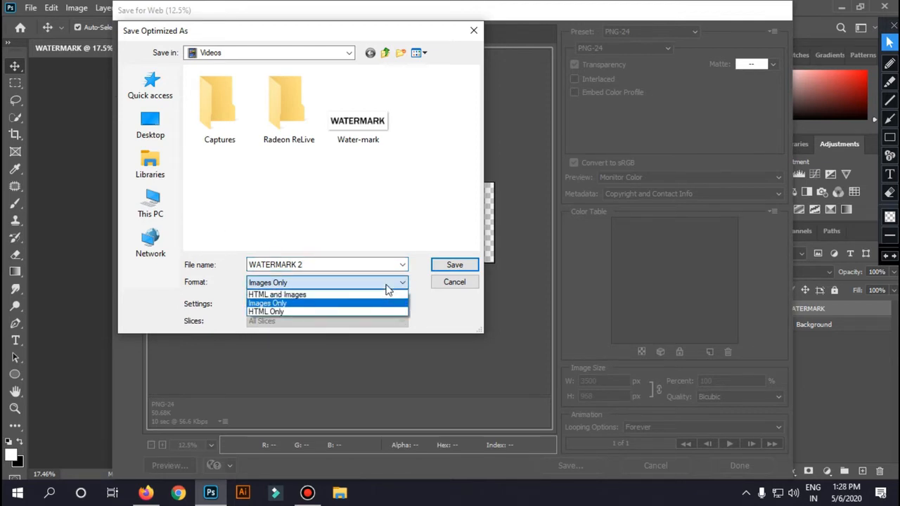
{"action": "left_click", "coordinate": [389, 291]}
{"action": "left_click", "coordinate": [156, 211]}
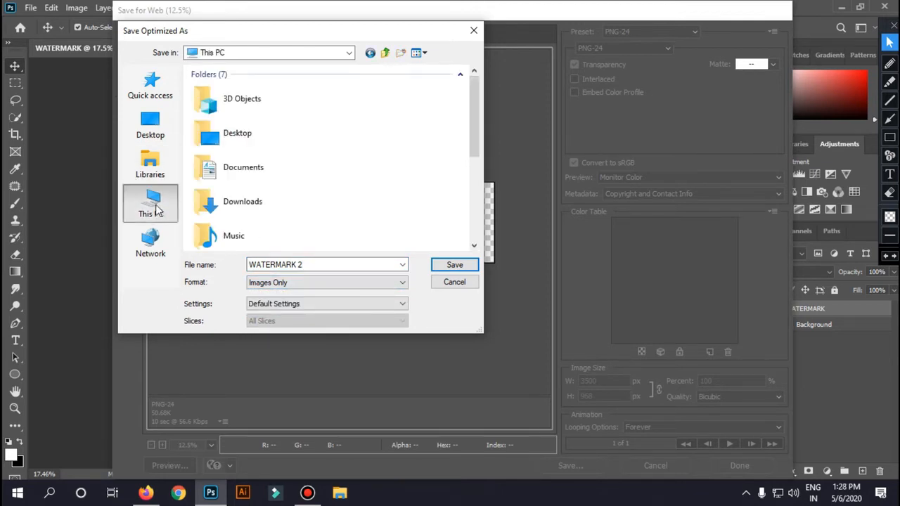
{"action": "scroll", "coordinate": [471, 190], "scroll_direction": "down", "scroll_amount": 3}
{"action": "scroll", "coordinate": [471, 190], "scroll_direction": "down", "scroll_amount": 3}
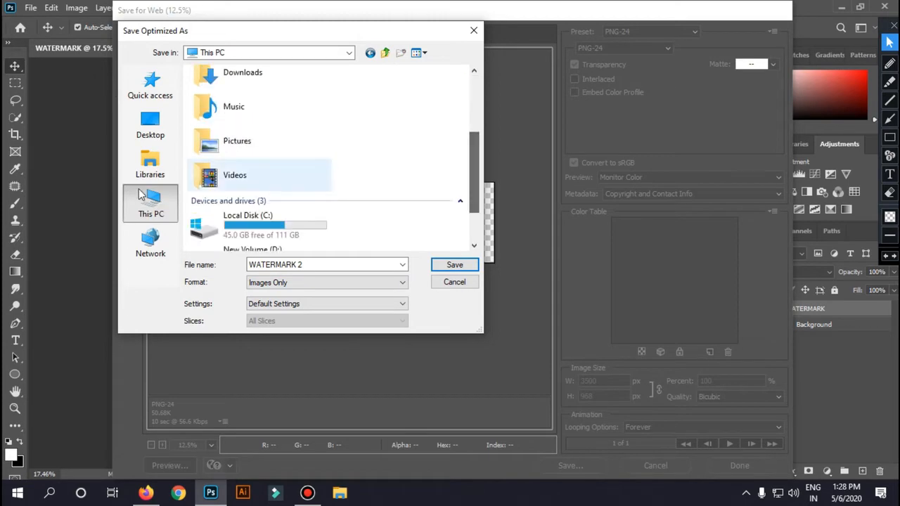
{"action": "double_click", "coordinate": [243, 185]}
{"action": "left_click", "coordinate": [454, 263]}
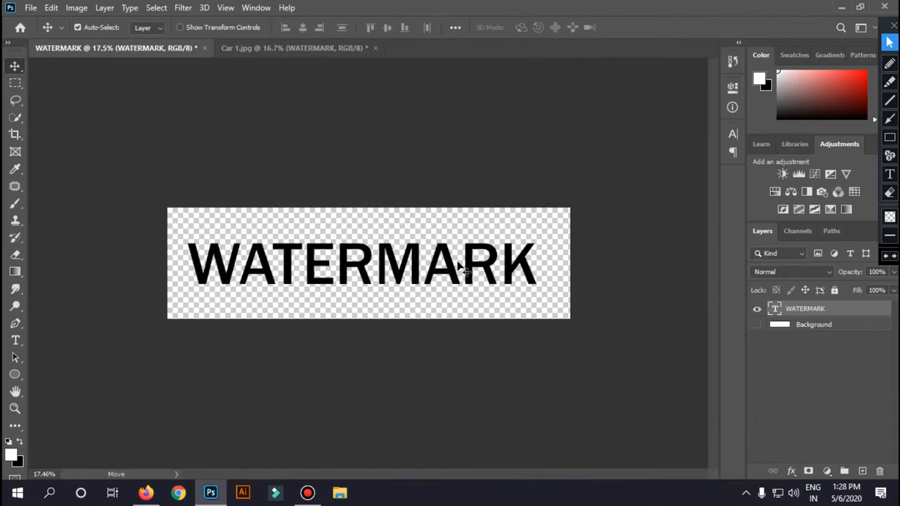
Step: Place WATERMARK-2 from the Videos folder as an embedded image in Car 1.jpg and delete the older WATERMARK text layer
{"action": "left_click", "coordinate": [31, 7]}
{"action": "left_click", "coordinate": [317, 53]}
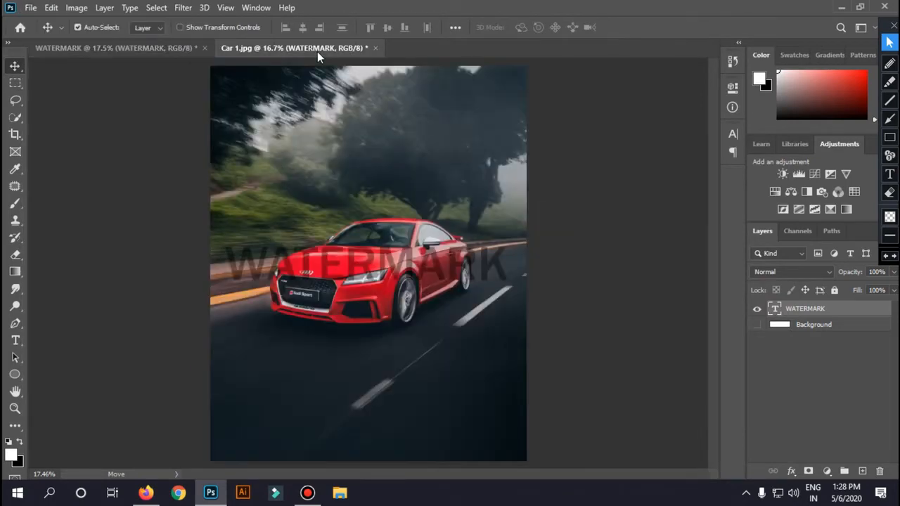
{"action": "left_click", "coordinate": [31, 7]}
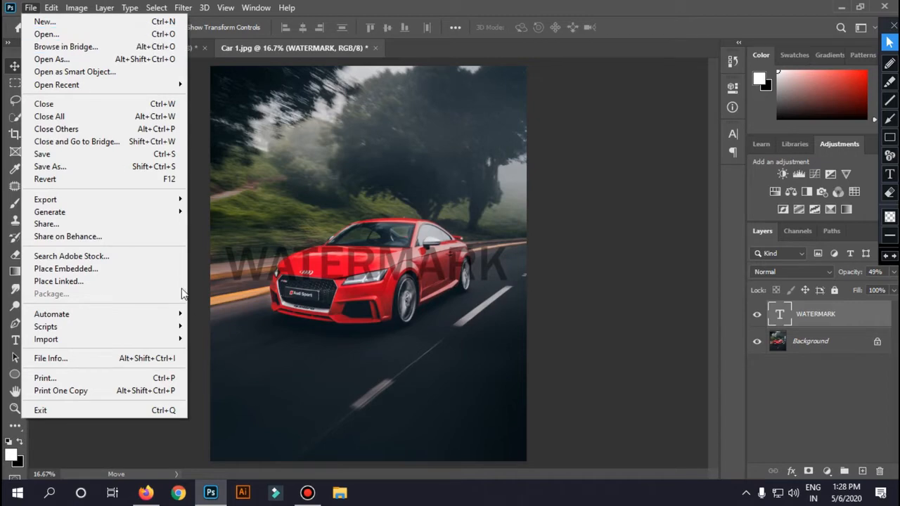
{"action": "left_click", "coordinate": [107, 268]}
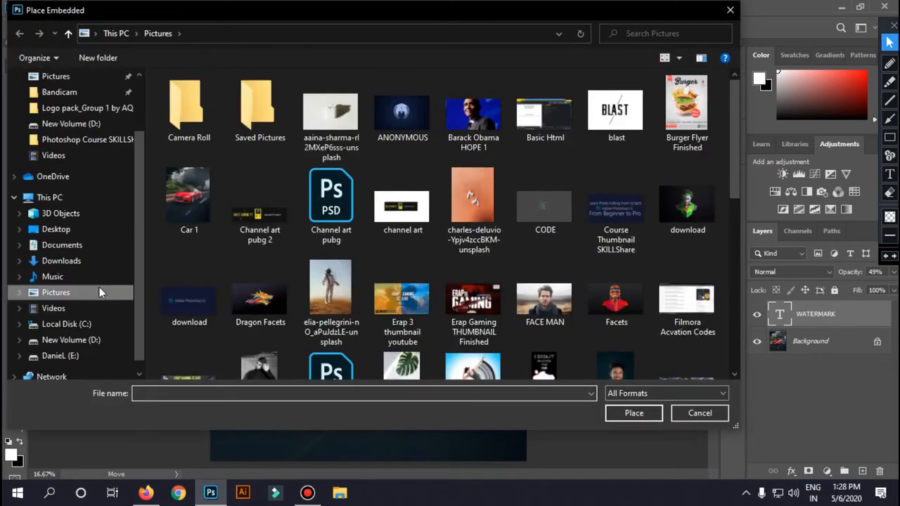
{"action": "left_click", "coordinate": [95, 309]}
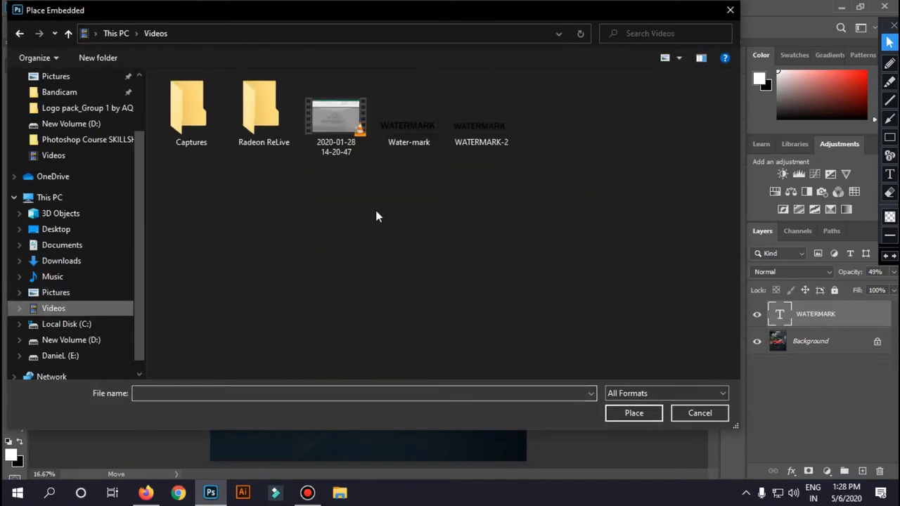
{"action": "double_click", "coordinate": [502, 131]}
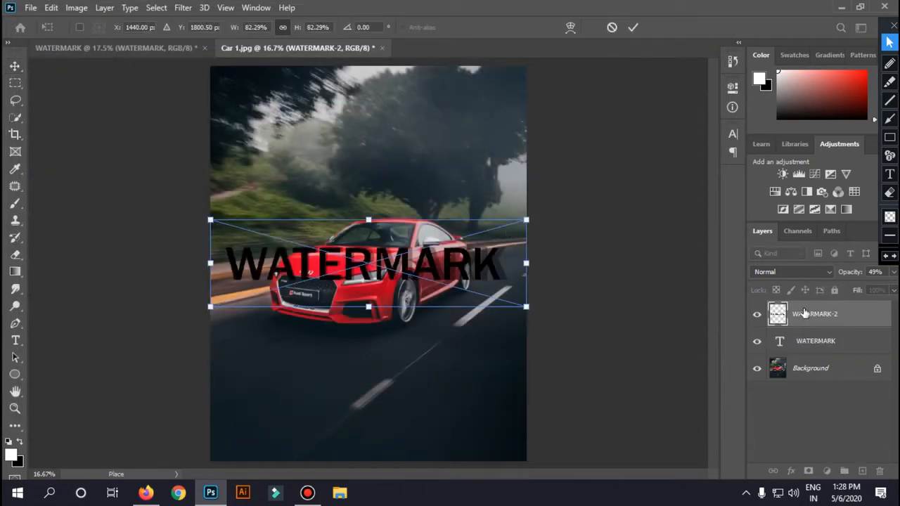
{"action": "left_click", "coordinate": [812, 340]}
{"action": "key", "text": "Delete"}
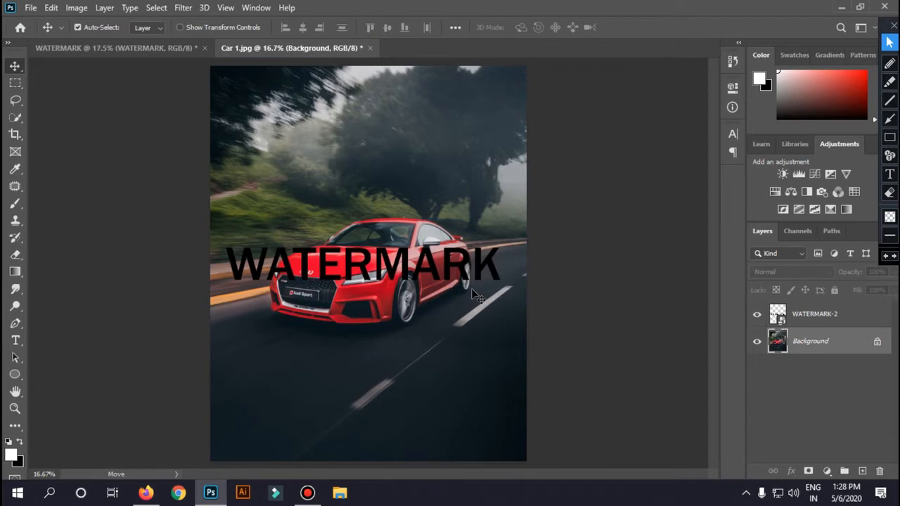
Step: Lower the WATERMARK-2 layer's opacity to 56% and shift it slightly down over the car
{"action": "left_click", "coordinate": [861, 310]}
{"action": "mouse_move", "coordinate": [860, 273]}
{"action": "left_mouse_down"}
{"action": "mouse_move", "coordinate": [839, 272]}
{"action": "mouse_move", "coordinate": [858, 276]}
{"action": "left_mouse_up"}
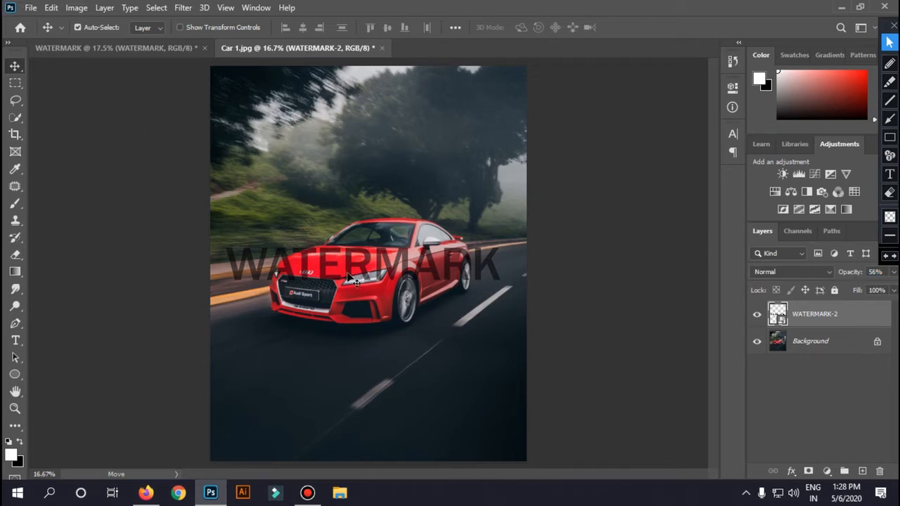
{"action": "mouse_move", "coordinate": [352, 277]}
{"action": "left_mouse_down"}
{"action": "mouse_move", "coordinate": [352, 203]}
{"action": "mouse_move", "coordinate": [350, 303]}
{"action": "mouse_move", "coordinate": [348, 280]}
{"action": "mouse_move", "coordinate": [348, 288]}
{"action": "left_mouse_up"}
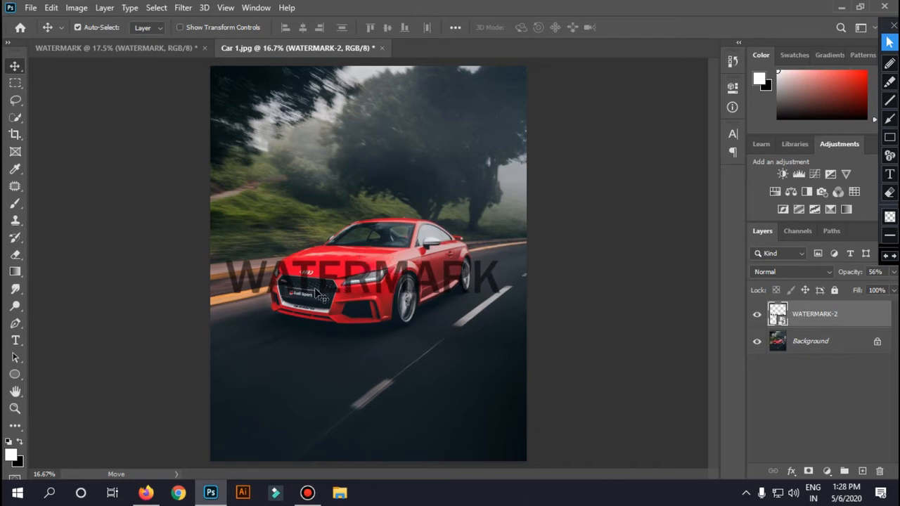
Step: Delete the placed WATERMARK-2 layer from Car 1.jpg and open WATERMARK-2 from the Videos folder as its own document
{"action": "key", "text": "Delete"}
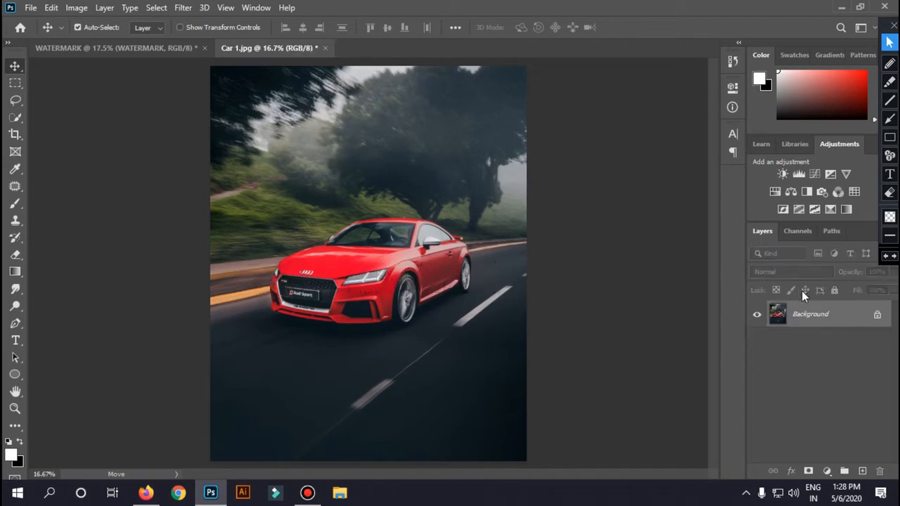
{"action": "left_click", "coordinate": [31, 8]}
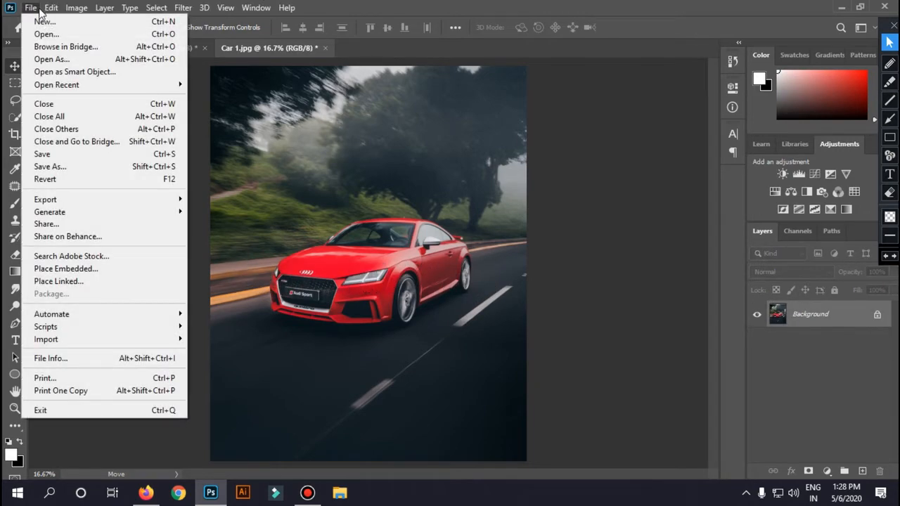
{"action": "left_click", "coordinate": [62, 36]}
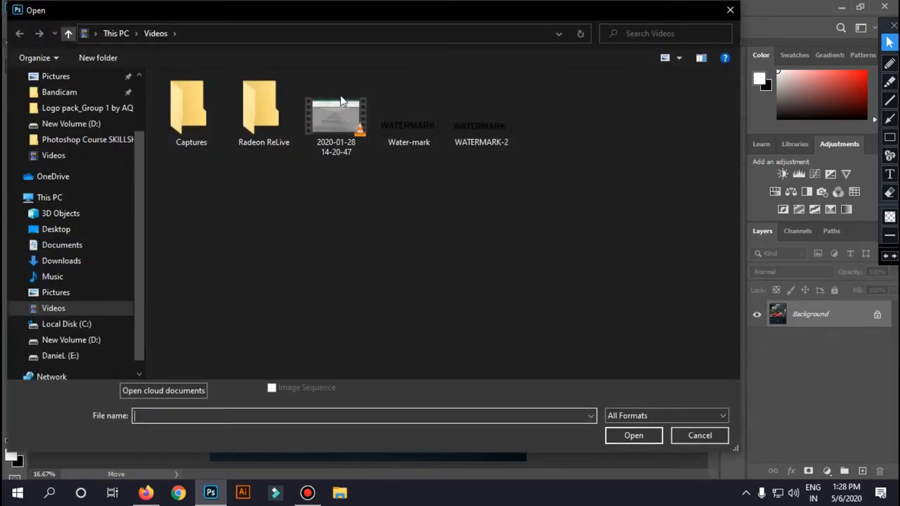
{"action": "double_click", "coordinate": [494, 114]}
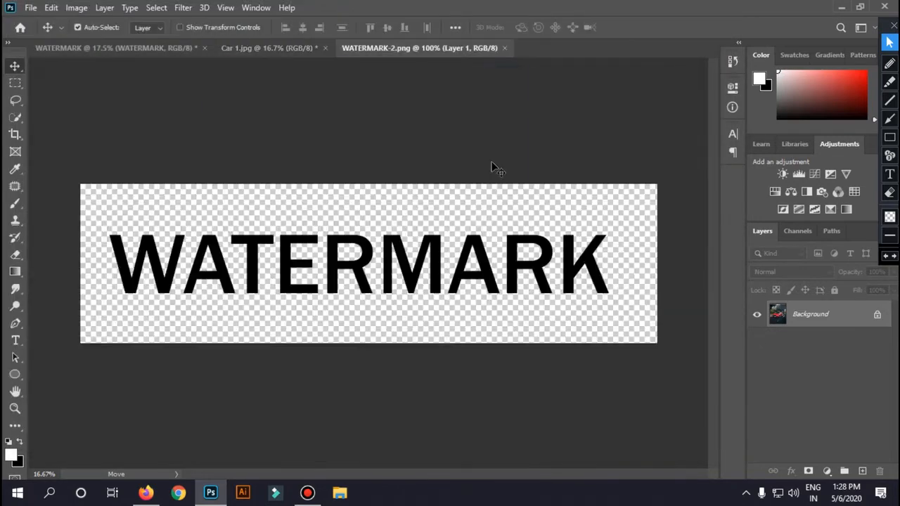
Step: Try the WATERMARK-2.png lettering over the car in Car 1.jpg, scaled to 85.44% with 58% opacity
{"action": "left_click_drag", "start_coordinate": [442, 261], "coordinate": [379, 283]}
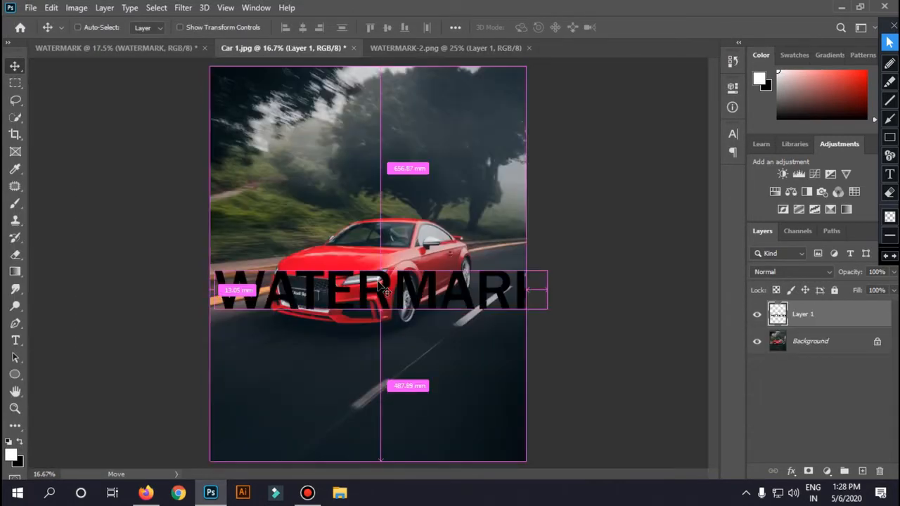
{"action": "key", "text": "ctrl+t"}
{"action": "left_click_drag", "start_coordinate": [220, 273], "coordinate": [261, 275]}
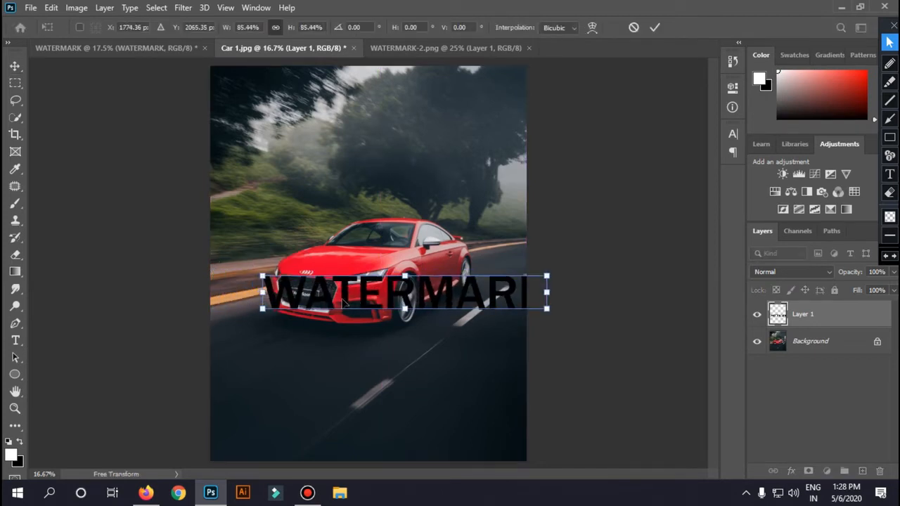
{"action": "left_click_drag", "start_coordinate": [346, 300], "coordinate": [311, 280]}
{"action": "left_click_drag", "start_coordinate": [851, 274], "coordinate": [823, 275]}
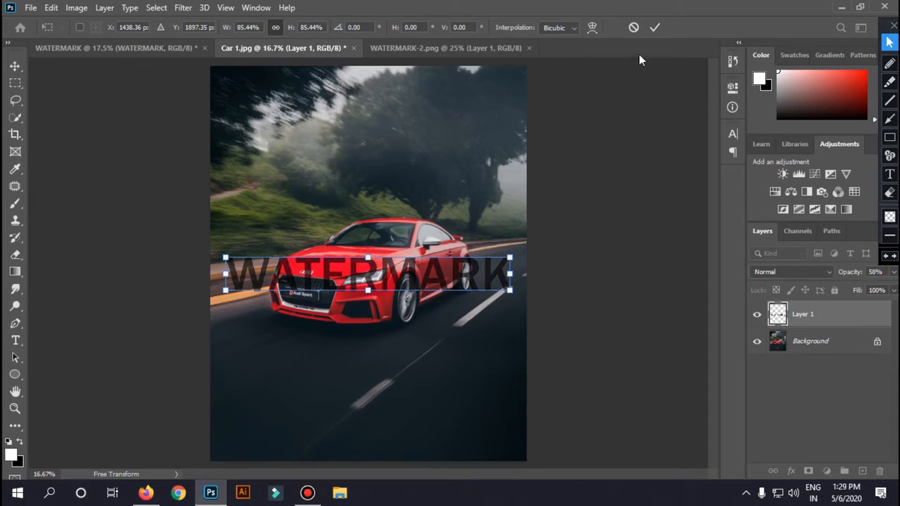
{"action": "left_click", "coordinate": [634, 27]}
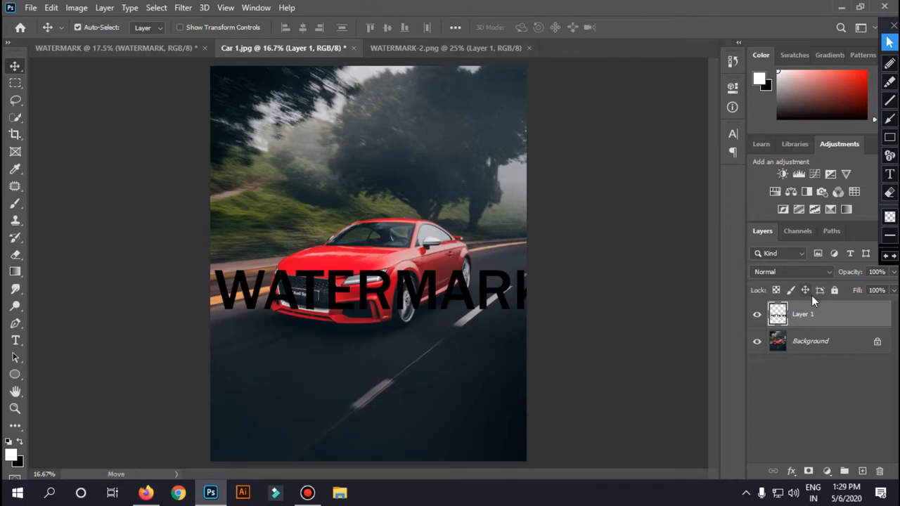
Step: Delete the copied watermark layer from Car 1.jpg and close the WATERMARK-2.png document
{"action": "key", "text": "Delete"}
{"action": "left_click", "coordinate": [472, 44]}
{"action": "left_click", "coordinate": [500, 47]}
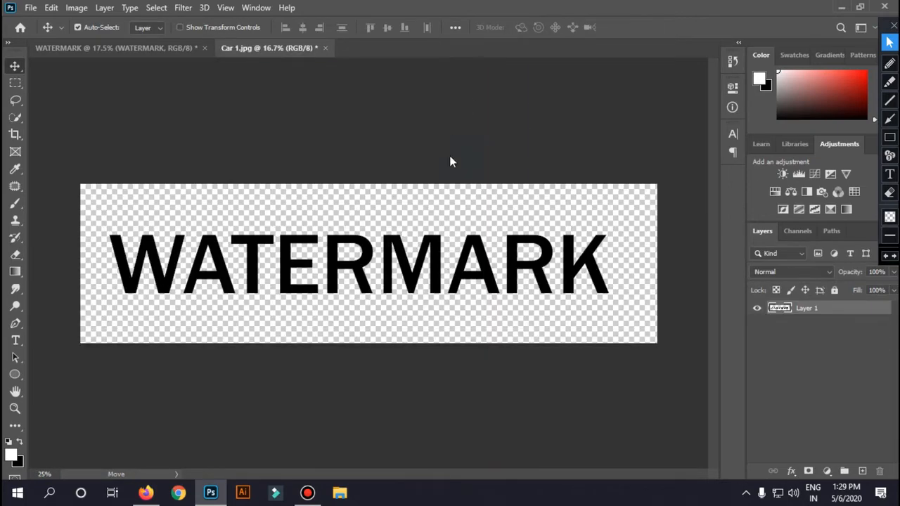
Step: Place Water-mark from the Videos folder as an embedded image in Car 1.jpg at 51% opacity, shifted slightly left over the car
{"action": "left_click", "coordinate": [37, 7]}
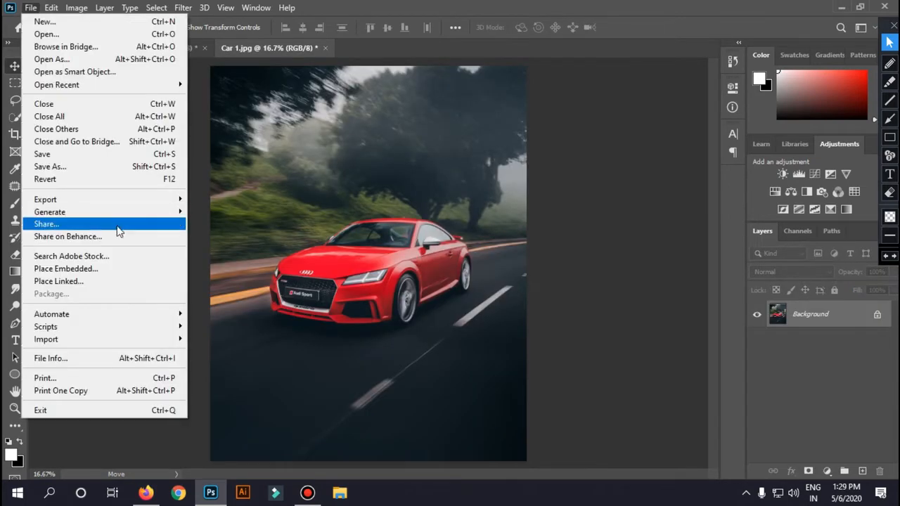
{"action": "left_click", "coordinate": [155, 270]}
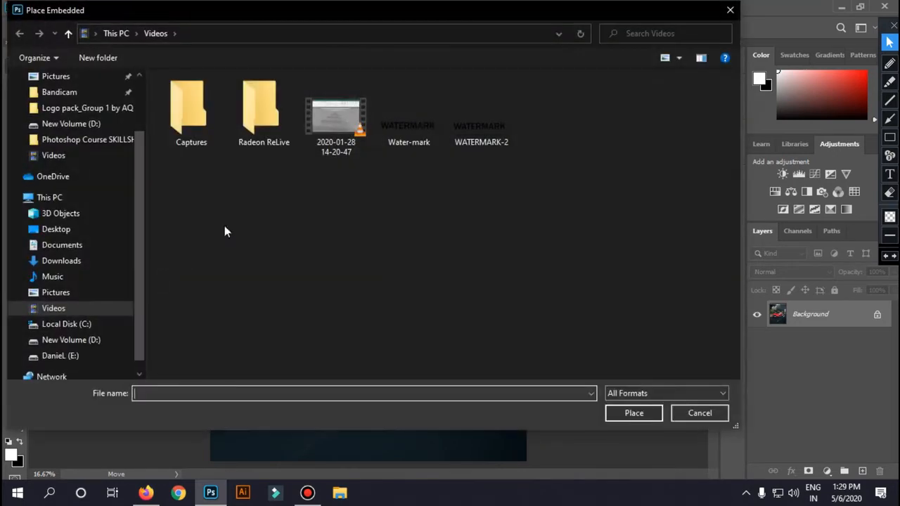
{"action": "double_click", "coordinate": [410, 113]}
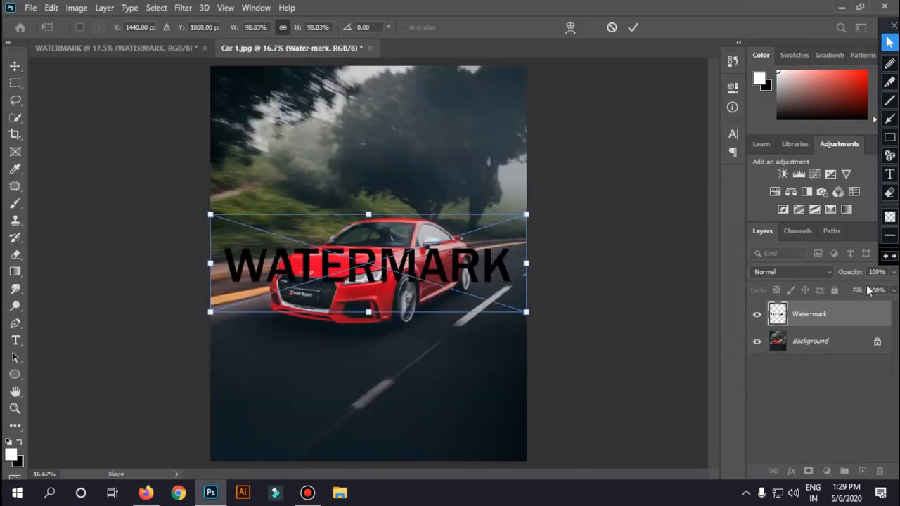
{"action": "left_click_drag", "start_coordinate": [850, 274], "coordinate": [822, 281]}
{"action": "key", "text": "Return"}
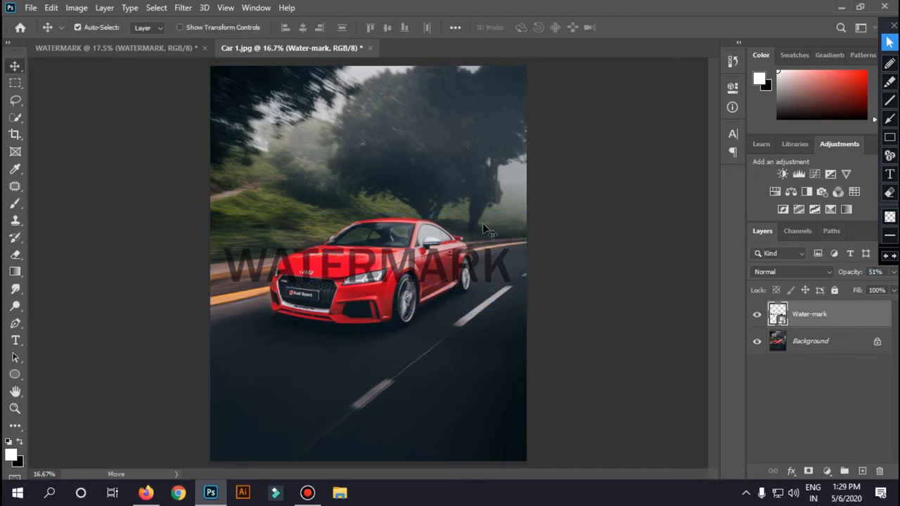
{"action": "left_click_drag", "start_coordinate": [478, 265], "coordinate": [475, 264]}
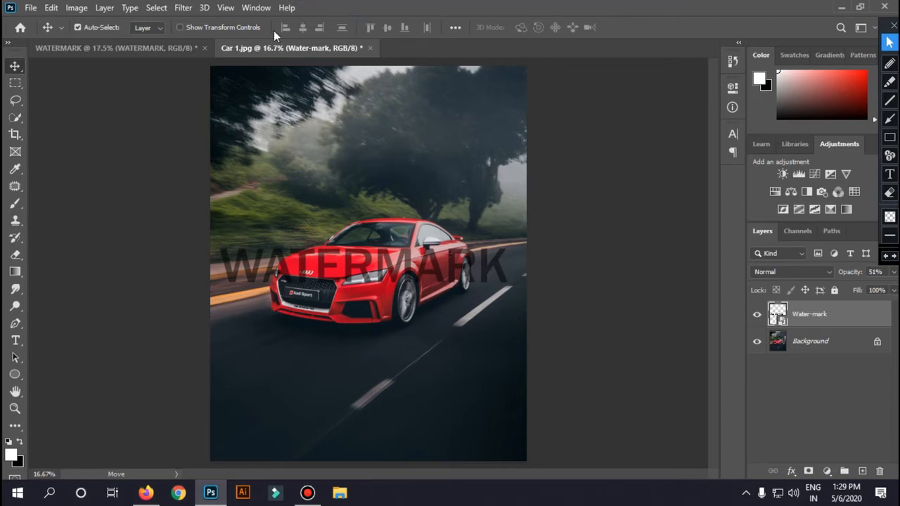
Step: Create a new 3500 x 3500 px RGB document at 300 pixels/inch with a white background
{"action": "left_click", "coordinate": [163, 46]}
{"action": "left_click", "coordinate": [28, 8]}
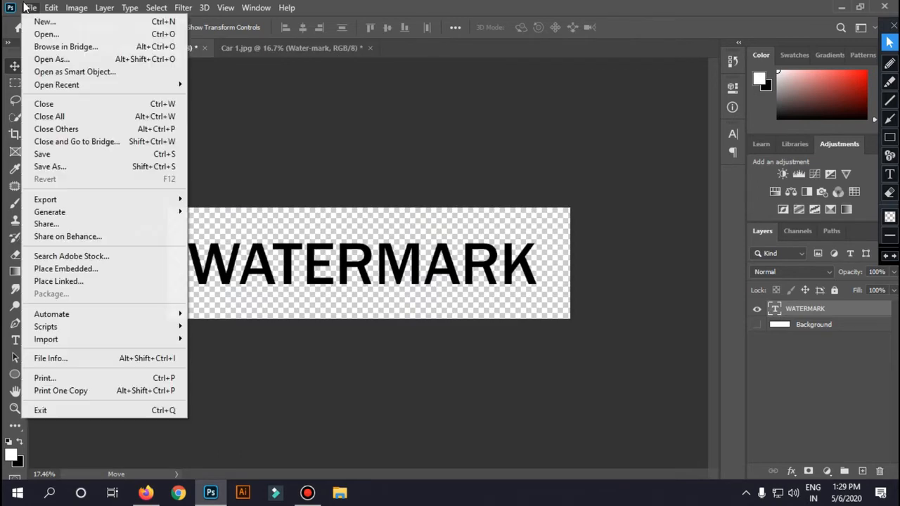
{"action": "left_click", "coordinate": [61, 25]}
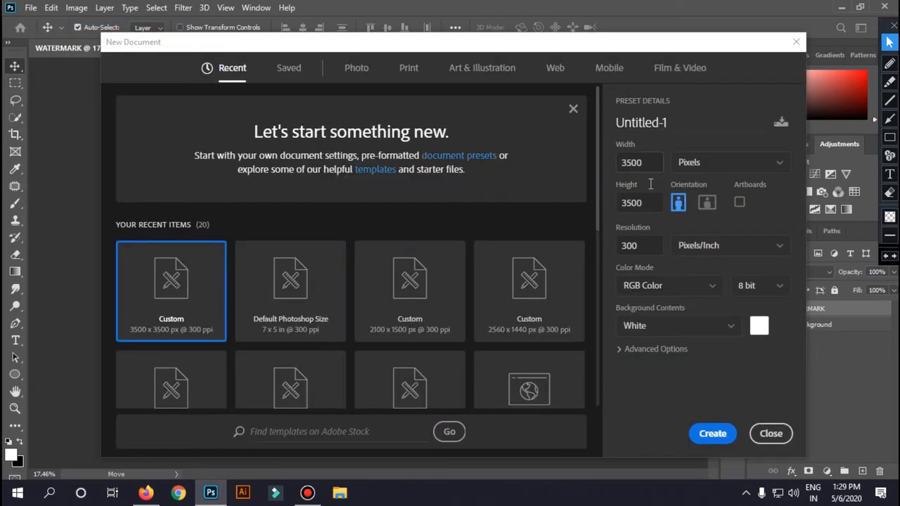
{"action": "left_click", "coordinate": [714, 434]}
Step: Draw an upright three-sided polygon about 1554 x 1353 px in the upper part of the canvas, without fill
{"action": "left_click", "coordinate": [19, 373]}
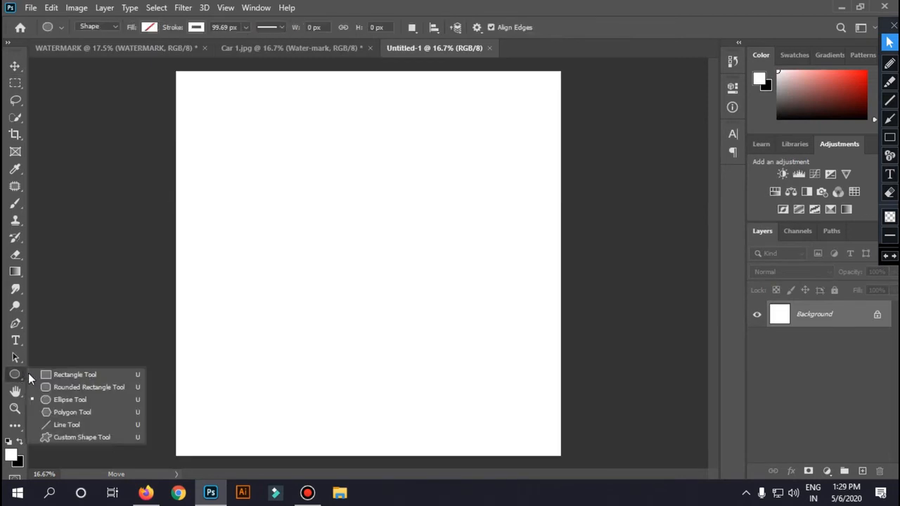
{"action": "left_click", "coordinate": [79, 409]}
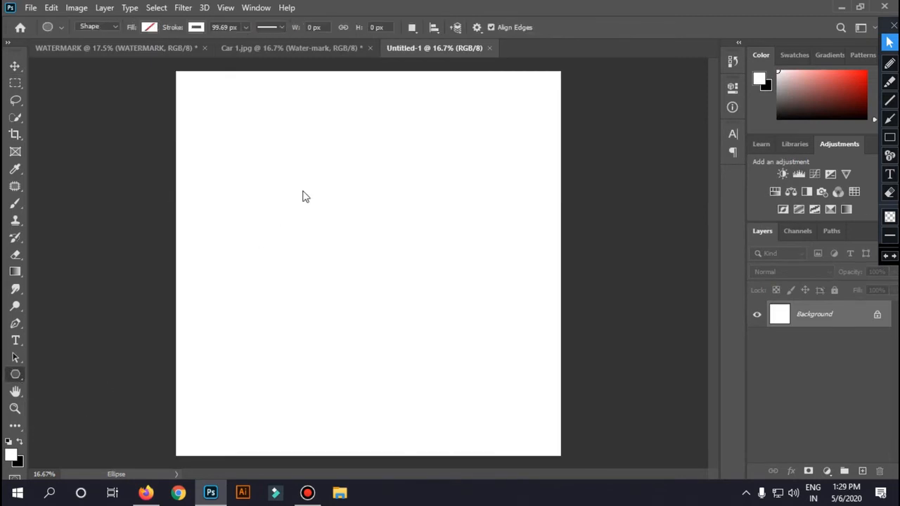
{"action": "left_click", "coordinate": [477, 27]}
{"action": "left_click", "coordinate": [455, 106]}
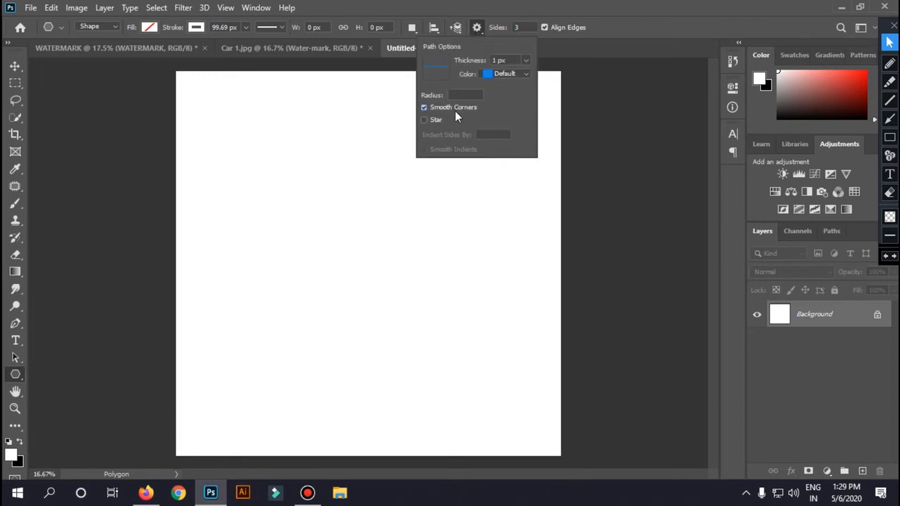
{"action": "left_click", "coordinate": [430, 118]}
{"action": "left_click", "coordinate": [430, 118]}
{"action": "left_click", "coordinate": [478, 27]}
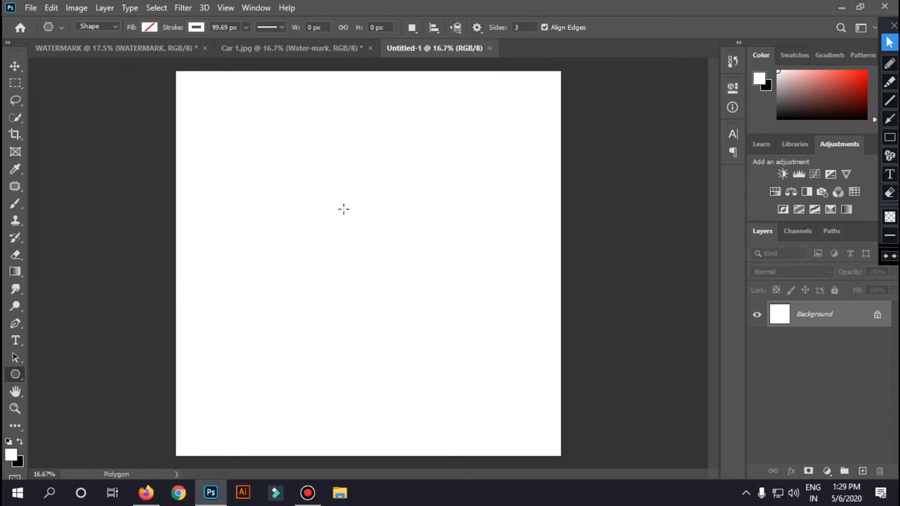
{"action": "left_click_drag", "start_coordinate": [337, 178], "coordinate": [409, 274]}
{"action": "left_click_drag", "start_coordinate": [441, 245], "coordinate": [422, 231]}
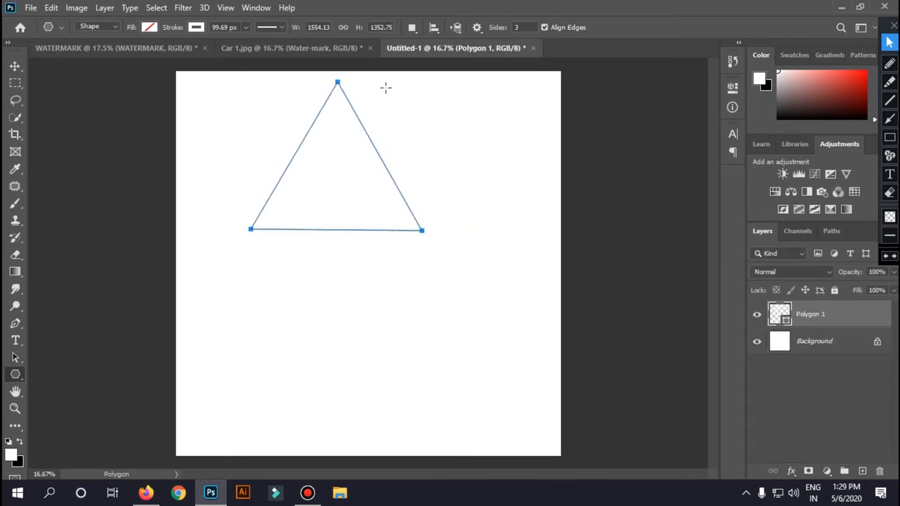
Step: Give the triangle a black stroke with a width of 75.64 px
{"action": "left_click", "coordinate": [281, 27]}
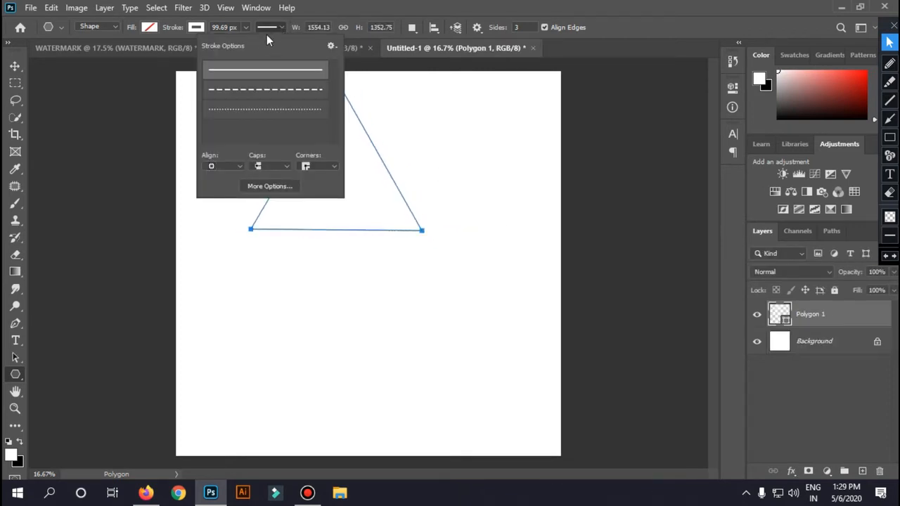
{"action": "left_click", "coordinate": [196, 28]}
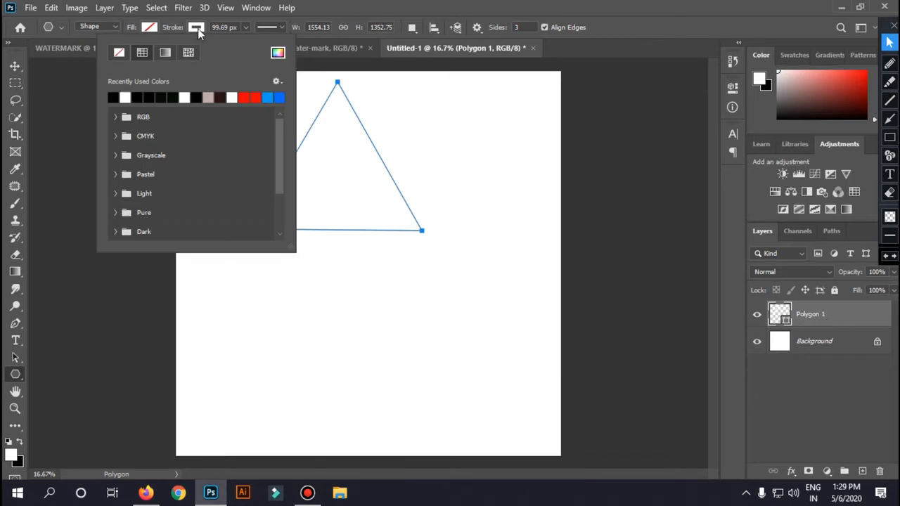
{"action": "left_click", "coordinate": [138, 97]}
{"action": "left_click", "coordinate": [315, 6]}
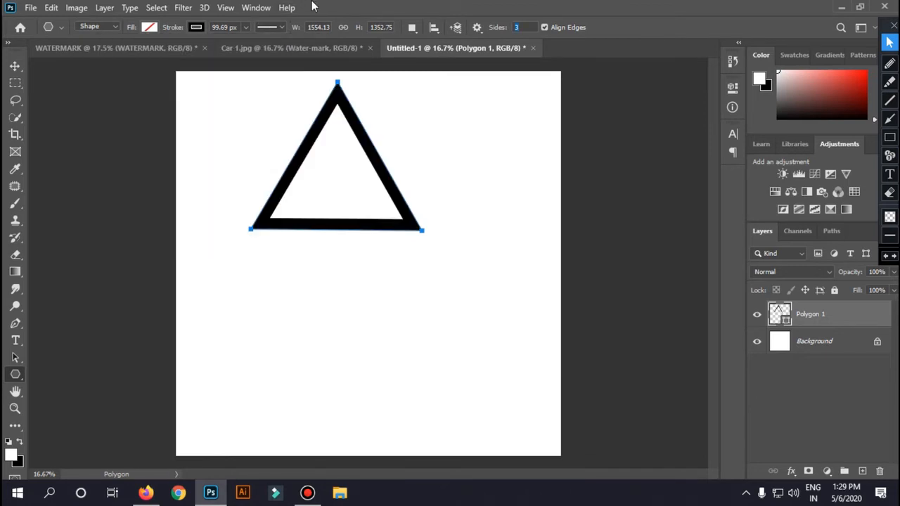
{"action": "left_click", "coordinate": [246, 29]}
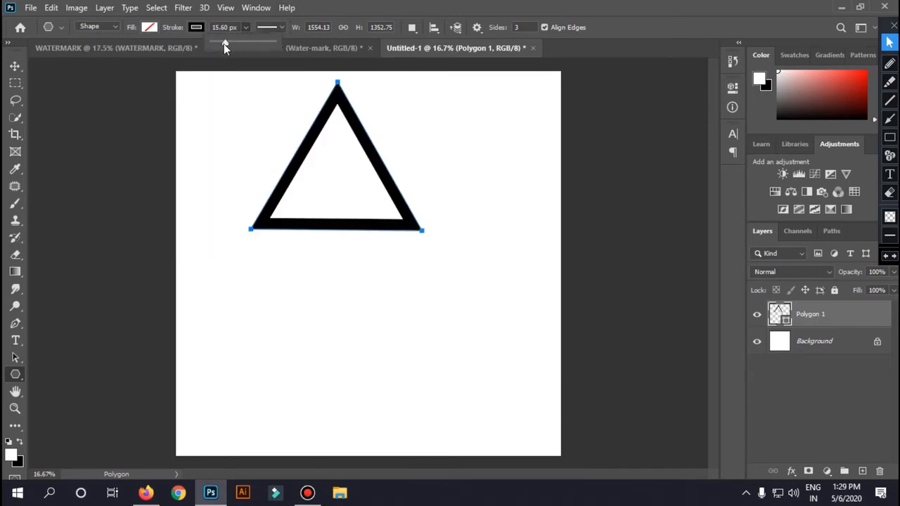
{"action": "left_click_drag", "start_coordinate": [224, 42], "coordinate": [240, 42]}
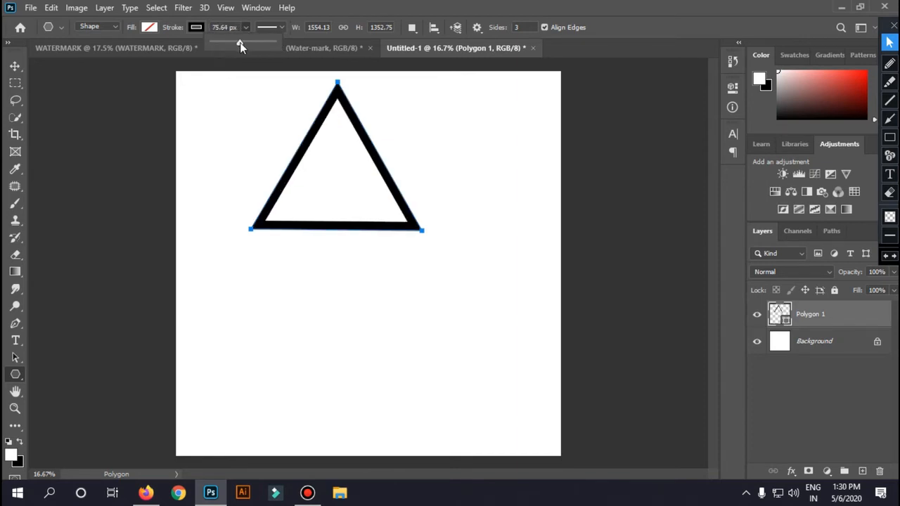
{"action": "left_click", "coordinate": [316, 2]}
Step: Draw a flat rectangle about 1505 x 157 px just below the triangle, spanning nearly its full base
{"action": "left_click_drag", "start_coordinate": [255, 254], "coordinate": [316, 270]}
{"action": "key", "text": "ctrl+z"}
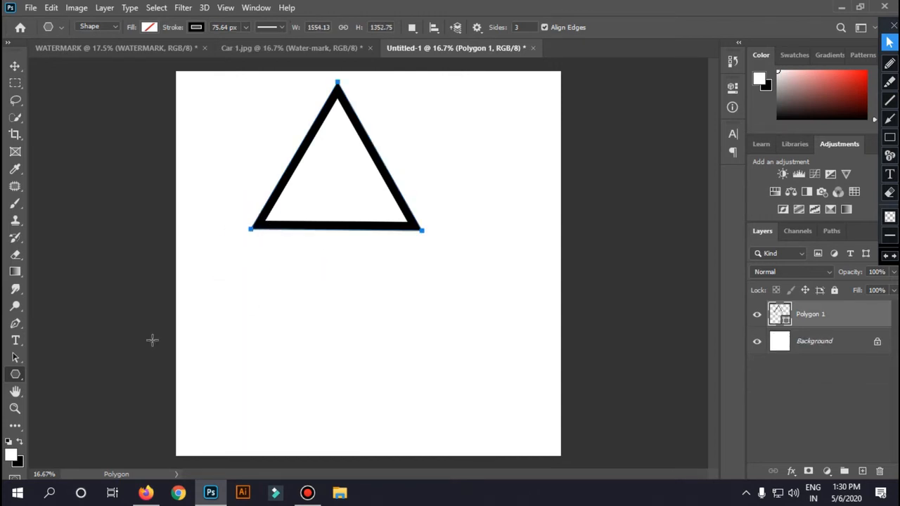
{"action": "right_click", "coordinate": [15, 379]}
{"action": "left_click", "coordinate": [64, 379]}
{"action": "left_click_drag", "start_coordinate": [255, 256], "coordinate": [421, 239]}
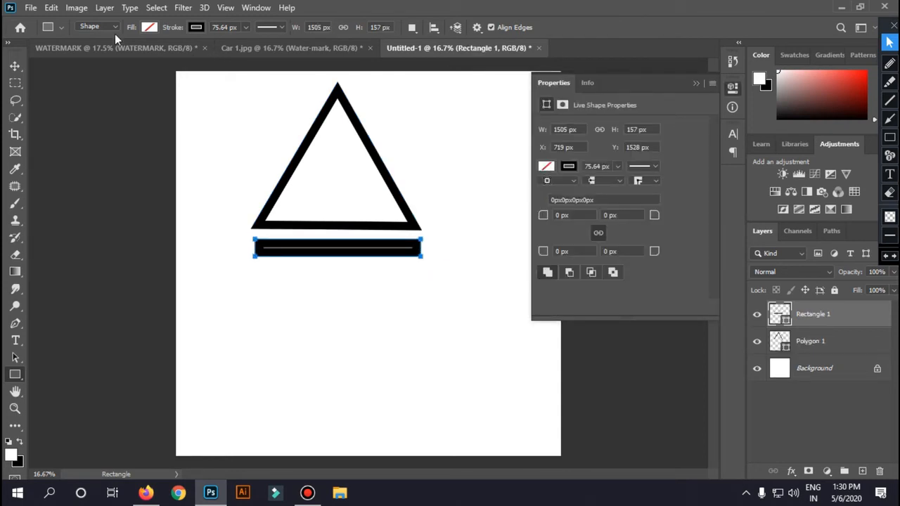
Step: Fill the rectangle under the triangle with black and remove its stroke
{"action": "left_click", "coordinate": [197, 28]}
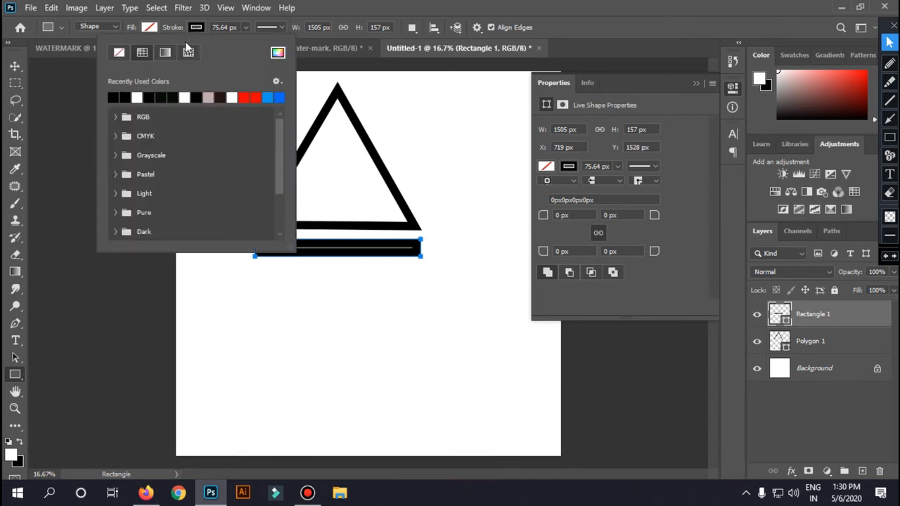
{"action": "left_click", "coordinate": [148, 27]}
{"action": "left_click", "coordinate": [74, 99]}
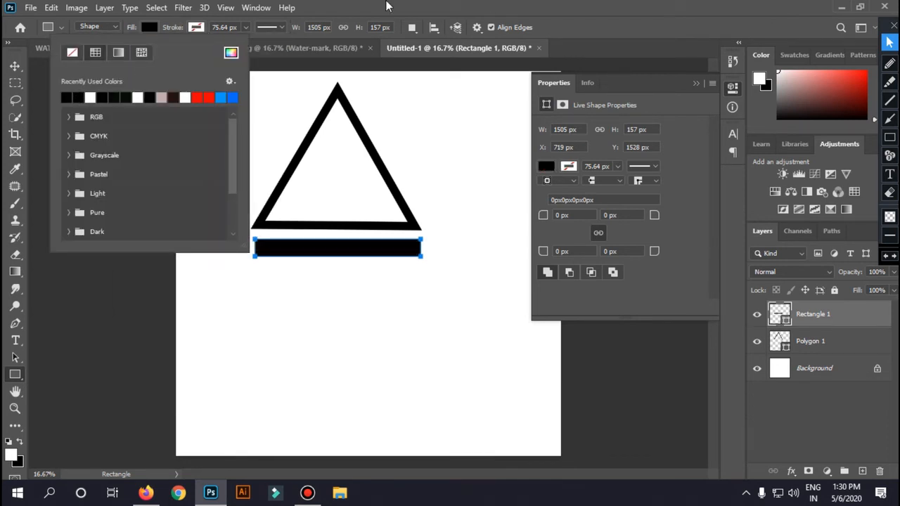
{"action": "key", "text": "Return"}
{"action": "left_click", "coordinate": [696, 83]}
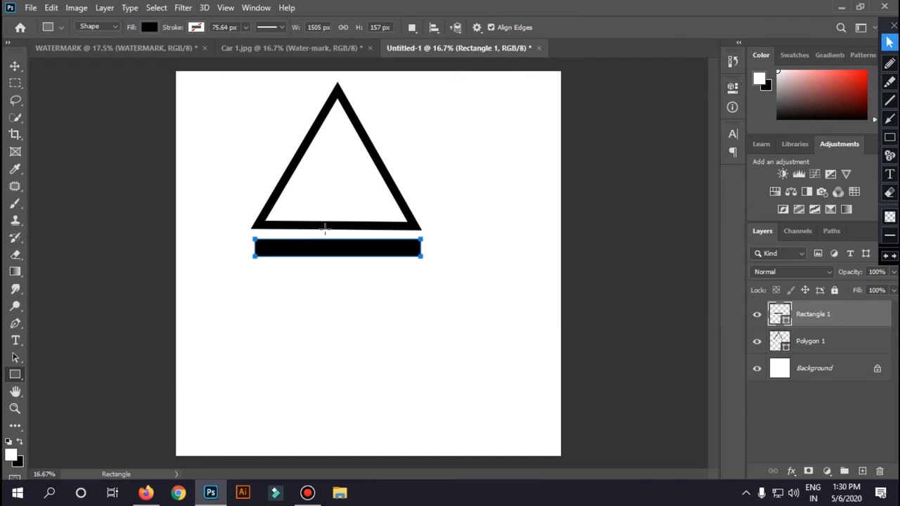
Step: Move the black bar up close beneath the triangle and widen it slightly to match the triangle's base
{"action": "key", "text": "v"}
{"action": "left_click_drag", "start_coordinate": [345, 256], "coordinate": [337, 247]}
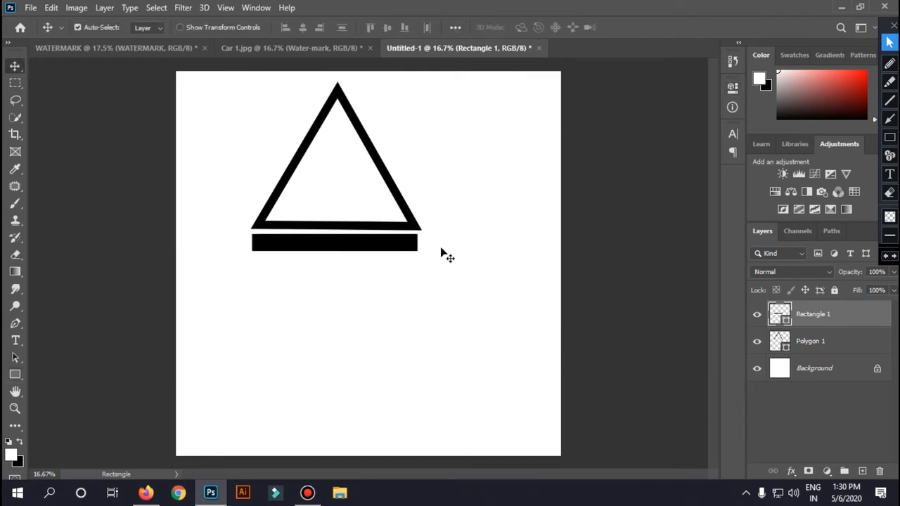
{"action": "key", "text": "ctrl+t"}
{"action": "left_click_drag", "start_coordinate": [420, 236], "coordinate": [422, 234]}
{"action": "left_click_drag", "start_coordinate": [251, 244], "coordinate": [251, 244]}
{"action": "key", "text": "Return"}
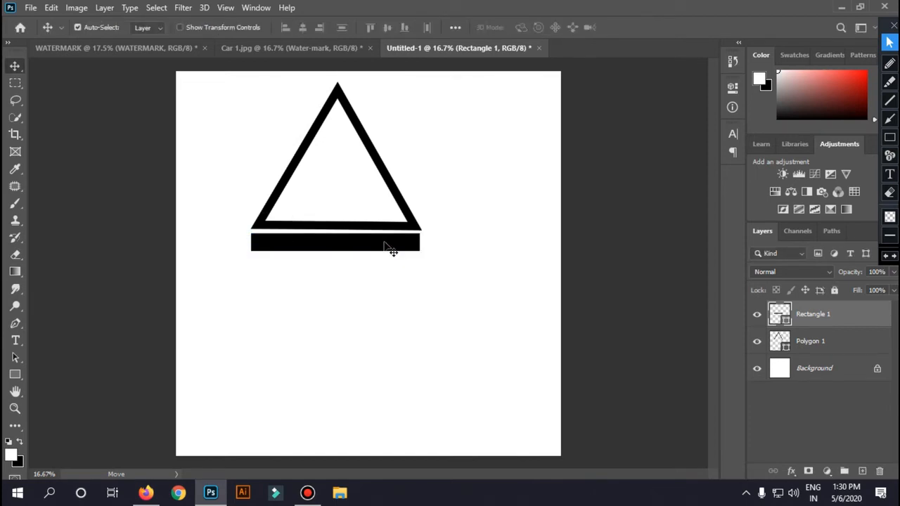
Step: Merge the rectangle and triangle shape layers into one shape layer
{"action": "key", "text": "ctrl"}
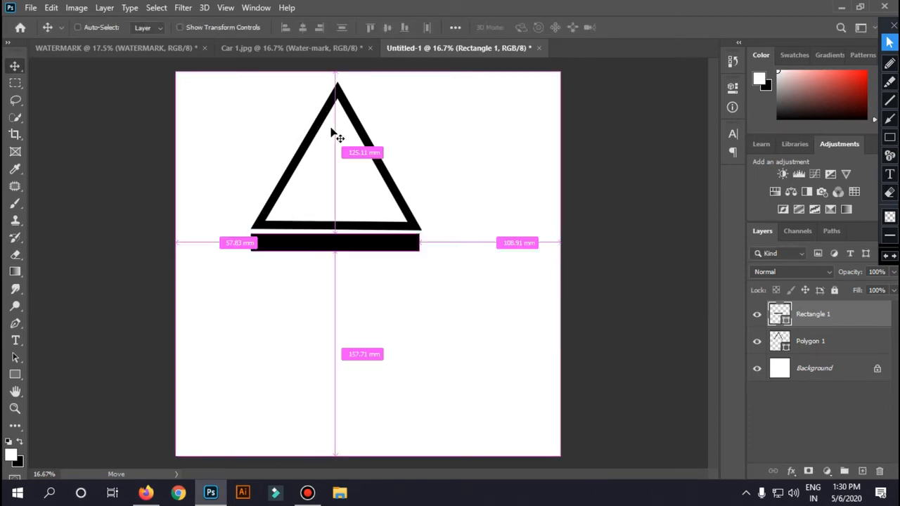
{"action": "left_click", "coordinate": [829, 342], "text": "ctrl"}
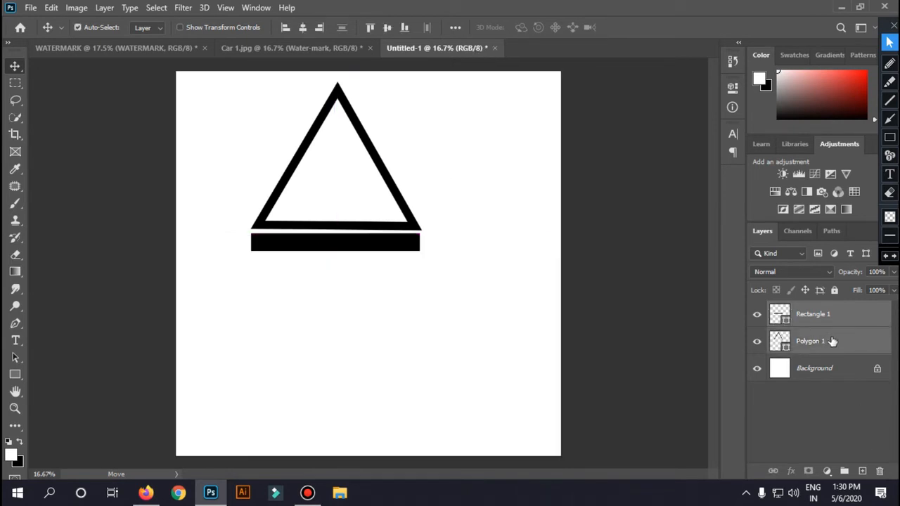
{"action": "right_click", "coordinate": [839, 318]}
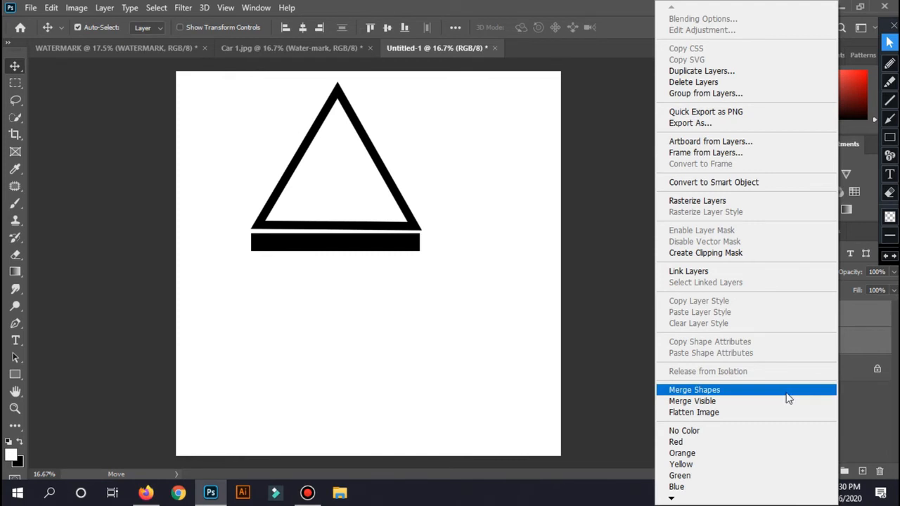
{"action": "left_click", "coordinate": [864, 399]}
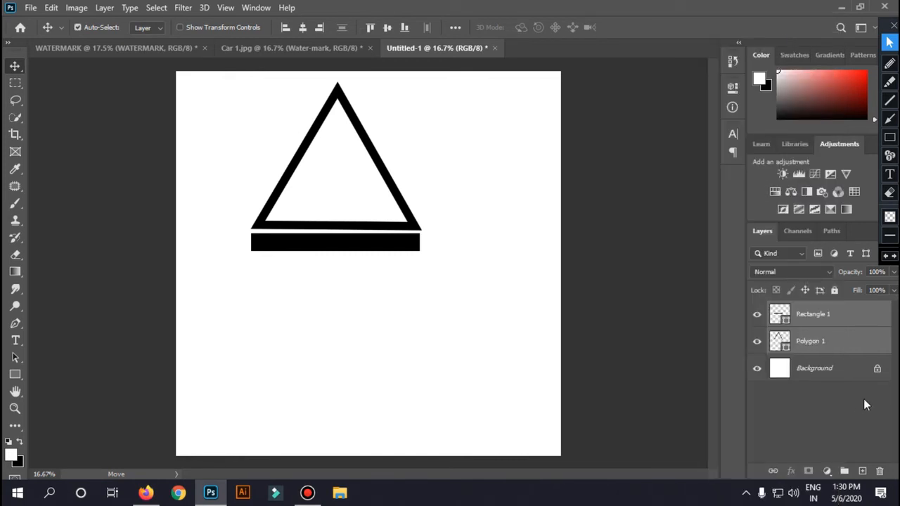
{"action": "right_click", "coordinate": [827, 312]}
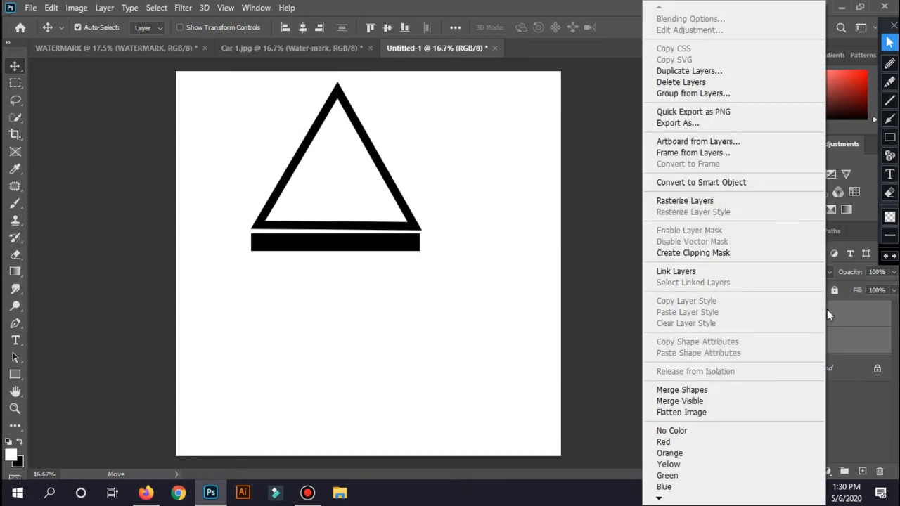
{"action": "left_click", "coordinate": [714, 391]}
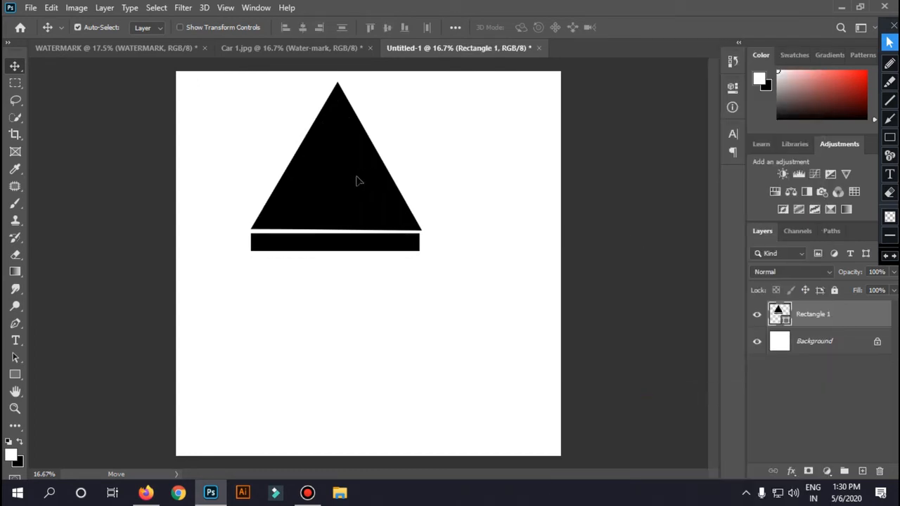
Step: Try moving the merged shape lower and undo the move and the merge, restoring separate rectangle and triangle layers
{"action": "left_click_drag", "start_coordinate": [357, 180], "coordinate": [367, 234]}
{"action": "key", "text": "ctrl+z"}
{"action": "key", "text": "ctrl+z"}
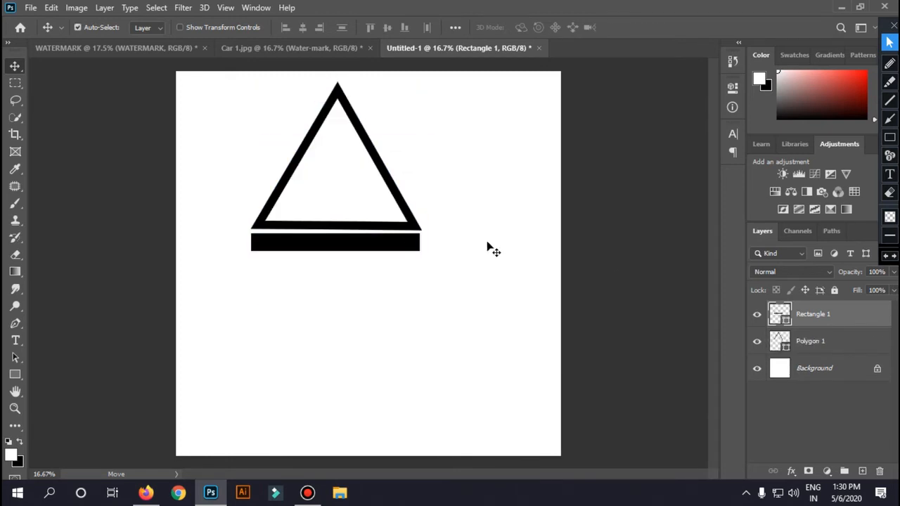
Step: Try to merge the rectangle and triangle shape layers once more and undo the merge
{"action": "left_click", "coordinate": [828, 340], "text": "shift"}
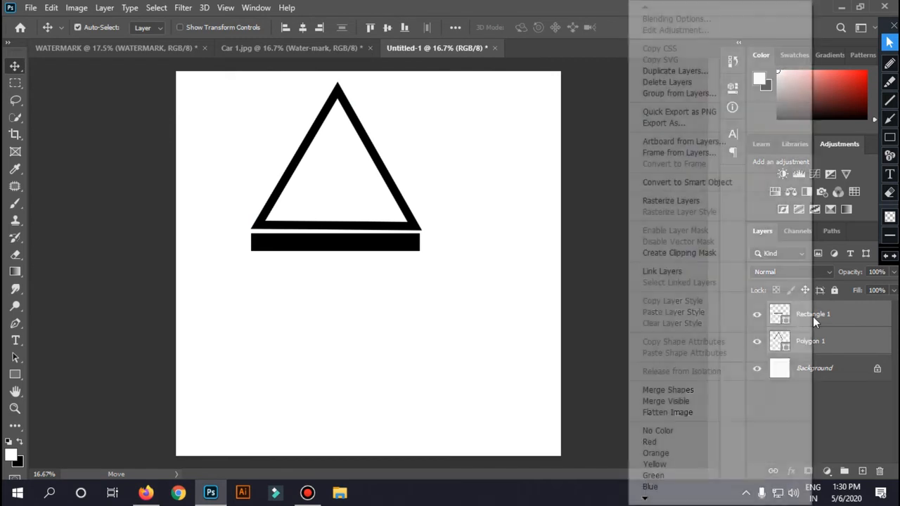
{"action": "right_click", "coordinate": [813, 317]}
{"action": "left_click", "coordinate": [749, 389]}
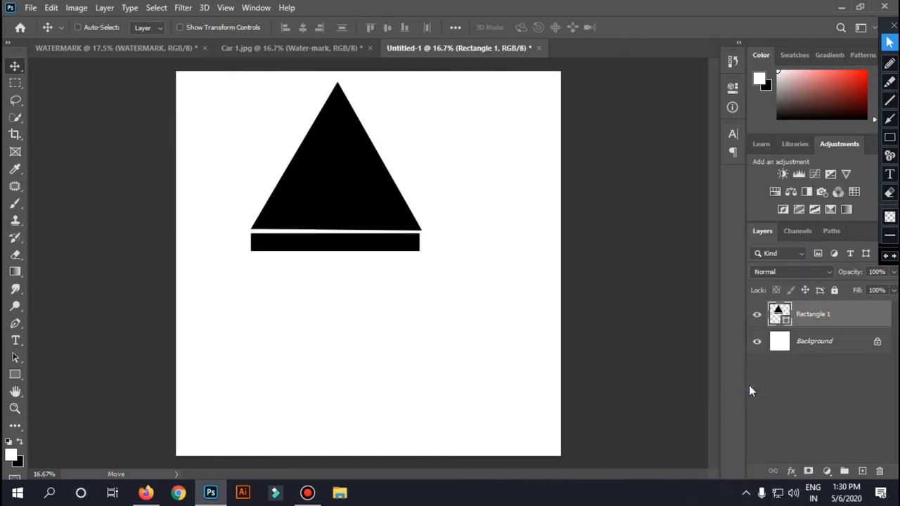
{"action": "key", "text": "ctrl+z"}
Step: Move the outlined triangle and its black bar together to the middle of the canvas
{"action": "left_click_drag", "start_coordinate": [373, 151], "coordinate": [399, 209]}
{"action": "left_click_drag", "start_coordinate": [260, 127], "coordinate": [507, 382]}
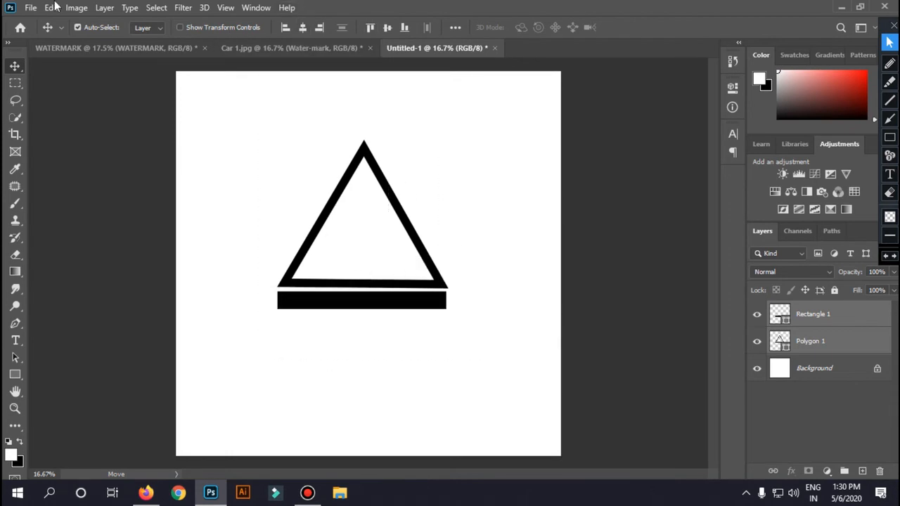
{"action": "left_click", "coordinate": [31, 8]}
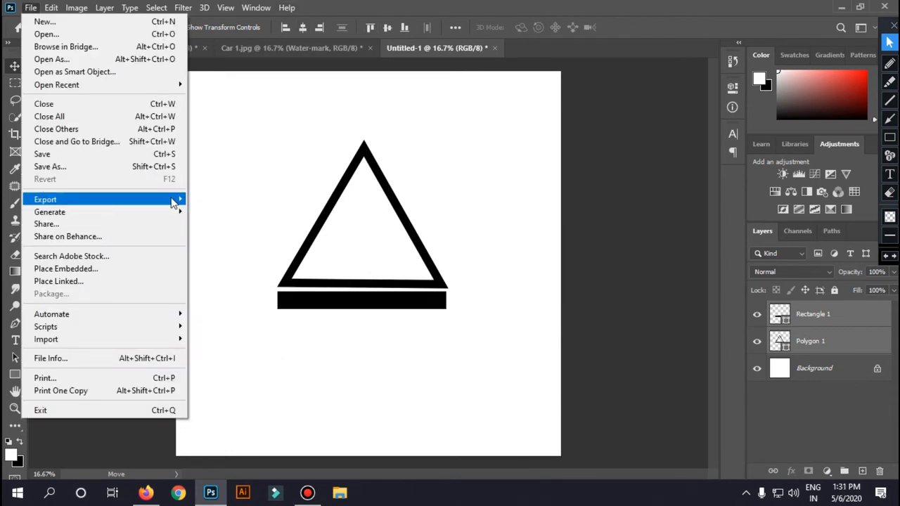
{"action": "mouse_move", "coordinate": [175, 200]}
{"action": "left_click", "coordinate": [294, 252]}
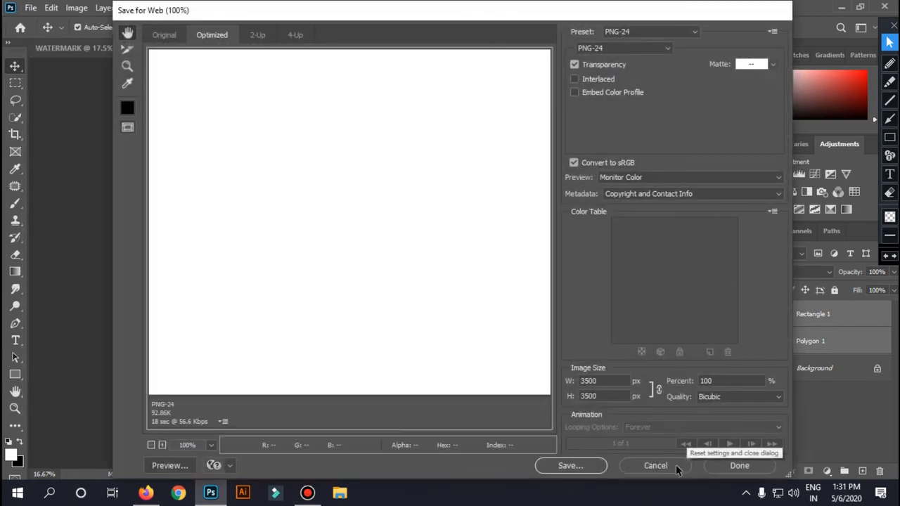
{"action": "left_click", "coordinate": [710, 466]}
Step: Unlock the white background layer and hide it so only the triangle logo remains on transparency
{"action": "left_click", "coordinate": [757, 369]}
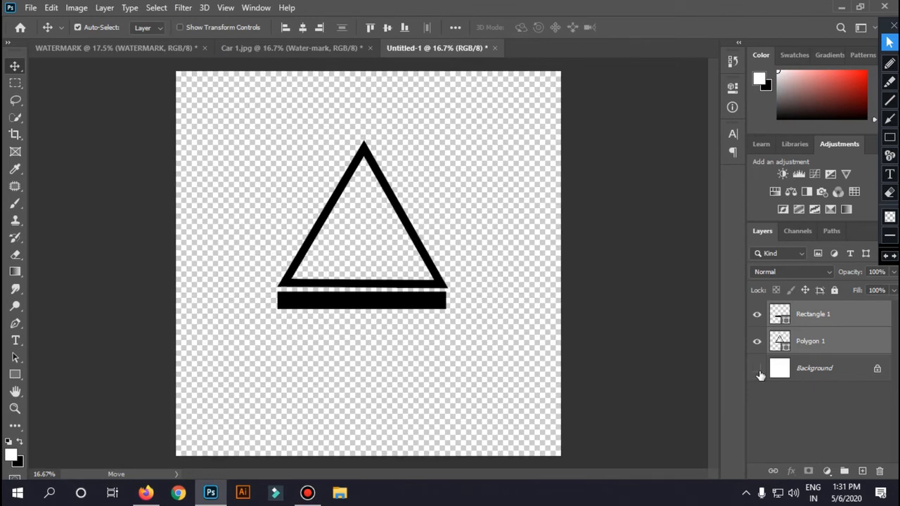
{"action": "left_click", "coordinate": [881, 369]}
{"action": "left_click", "coordinate": [758, 369]}
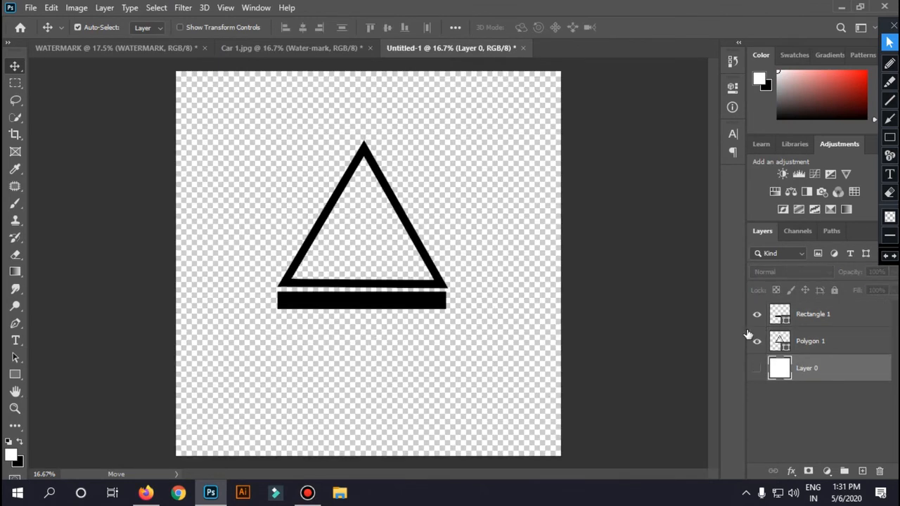
Step: Export the logo with Save for Web as a transparent PNG-24 named Logo in the Videos folder
{"action": "left_click", "coordinate": [33, 7]}
{"action": "mouse_move", "coordinate": [171, 201]}
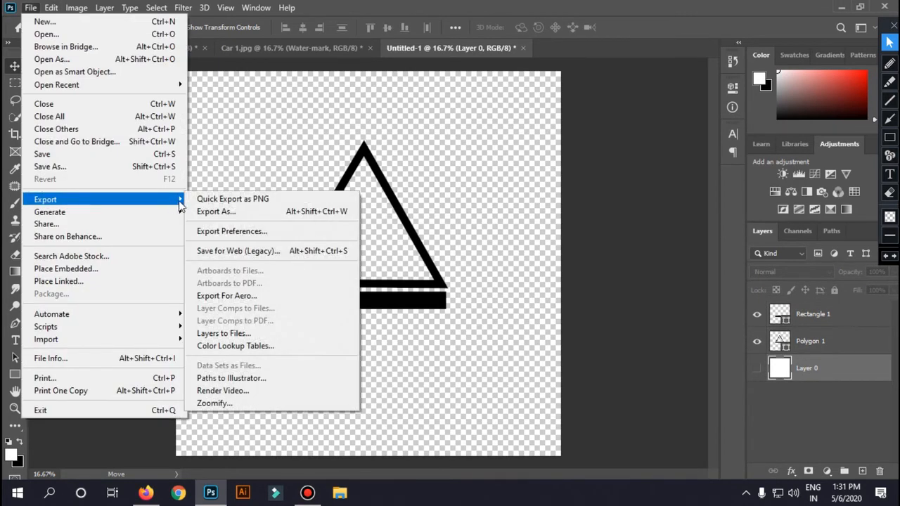
{"action": "left_click", "coordinate": [299, 254]}
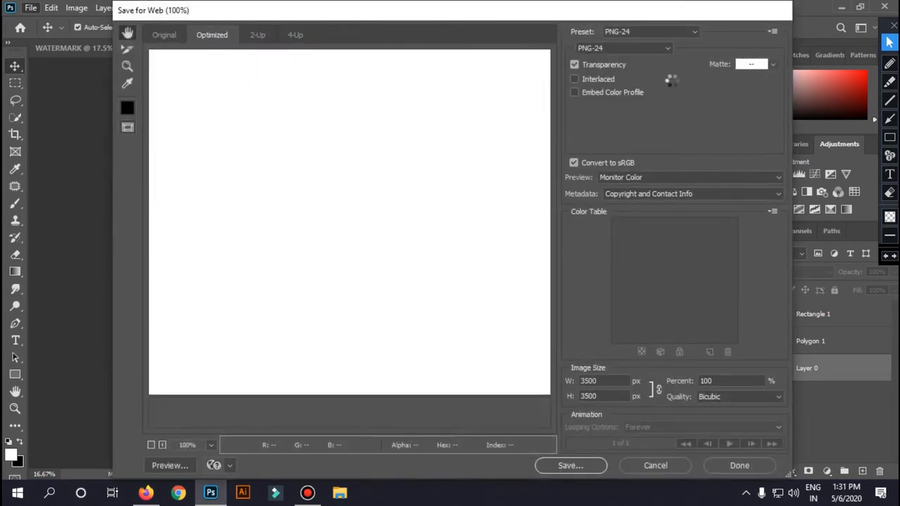
{"action": "left_click", "coordinate": [151, 444]}
{"action": "left_click", "coordinate": [151, 444]}
{"action": "left_click", "coordinate": [152, 444]}
{"action": "left_click", "coordinate": [152, 444]}
{"action": "left_click", "coordinate": [152, 444]}
{"action": "left_click", "coordinate": [152, 445]}
{"action": "left_click", "coordinate": [151, 445]}
{"action": "left_click", "coordinate": [151, 444]}
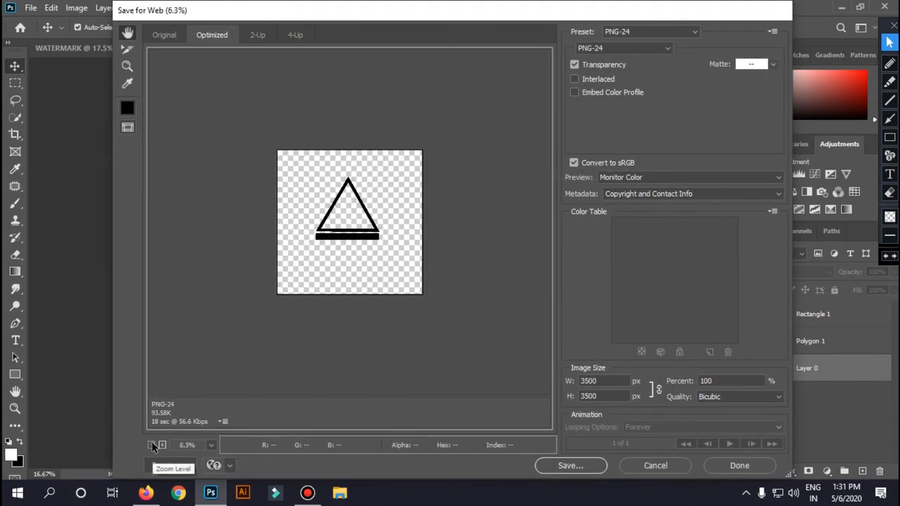
{"action": "left_click", "coordinate": [162, 446]}
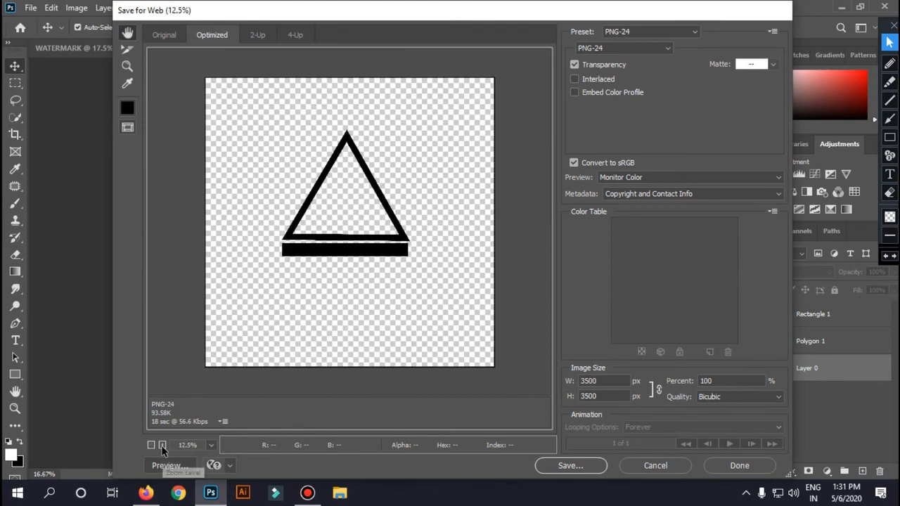
{"action": "left_click", "coordinate": [571, 467]}
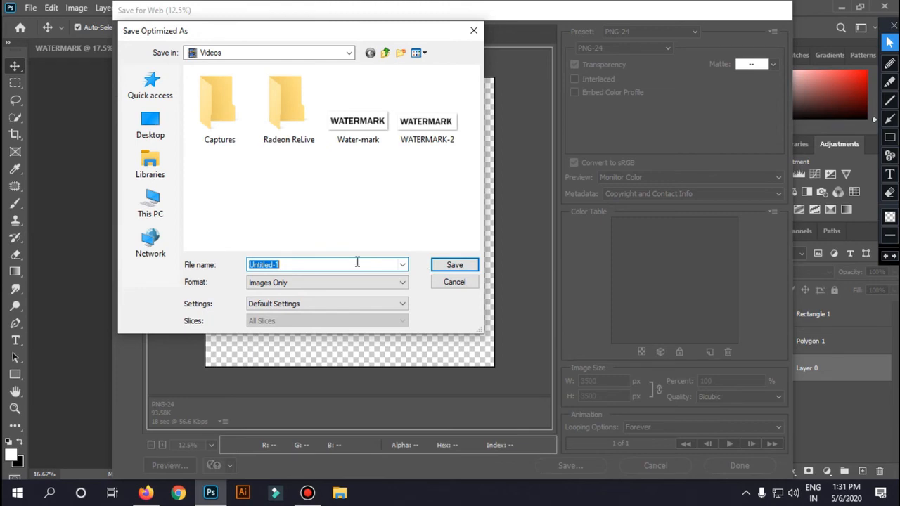
{"action": "key", "text": "BackSpace"}
{"action": "left_click", "coordinate": [443, 265]}
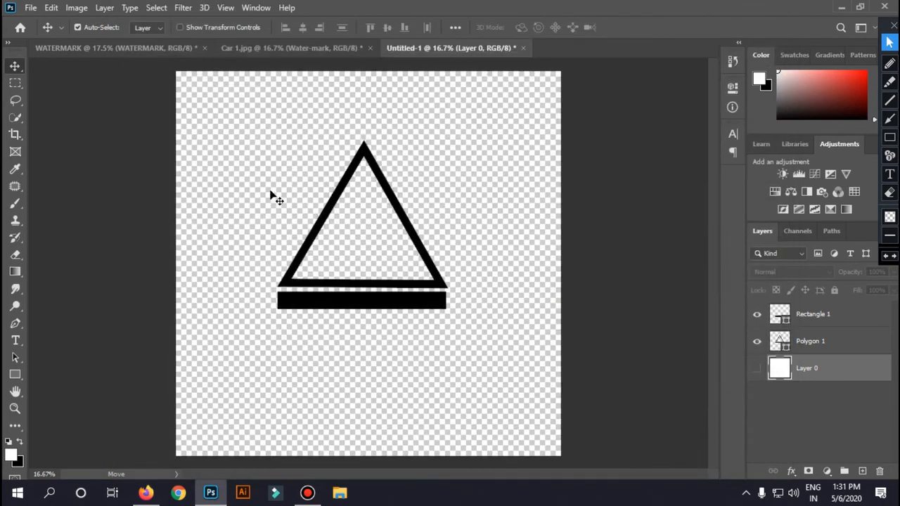
Step: Replace the text watermark on Car 1.jpg with the embedded Logo image at 74% opacity
{"action": "left_click", "coordinate": [252, 48]}
{"action": "key", "text": "Delete"}
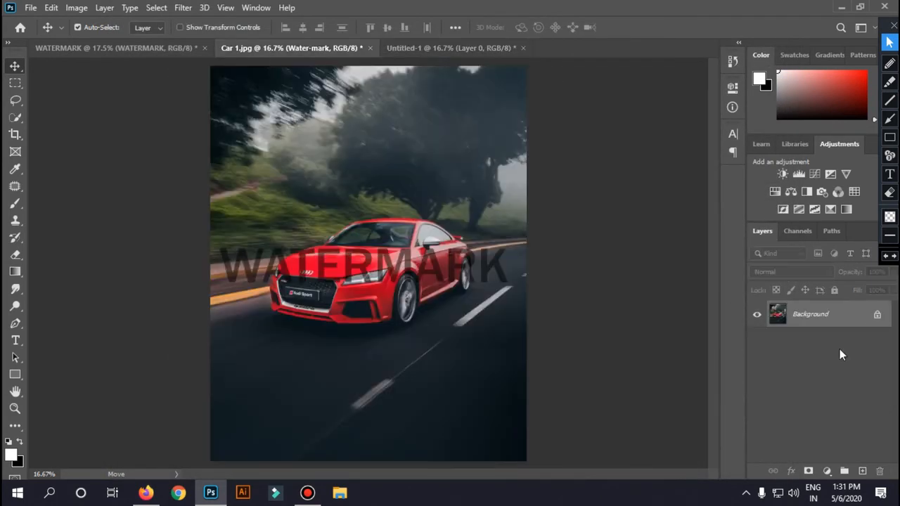
{"action": "left_click", "coordinate": [30, 8]}
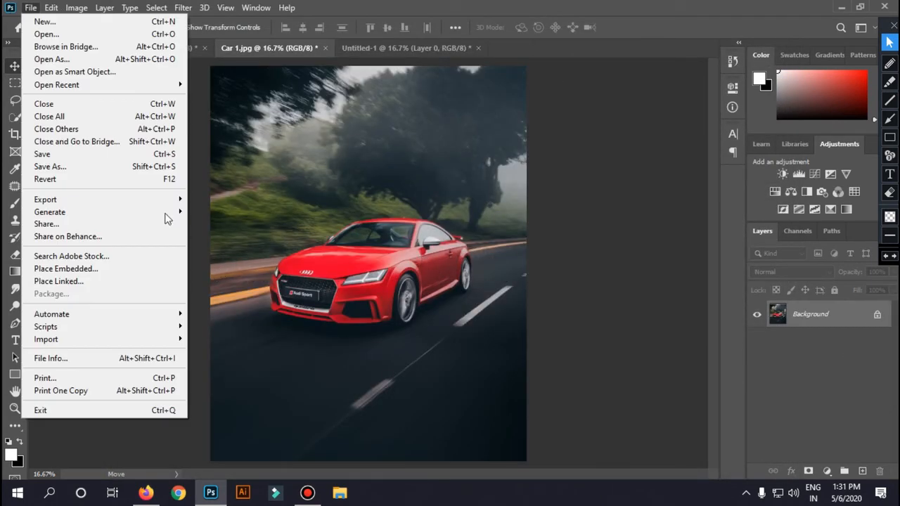
{"action": "left_click", "coordinate": [168, 267]}
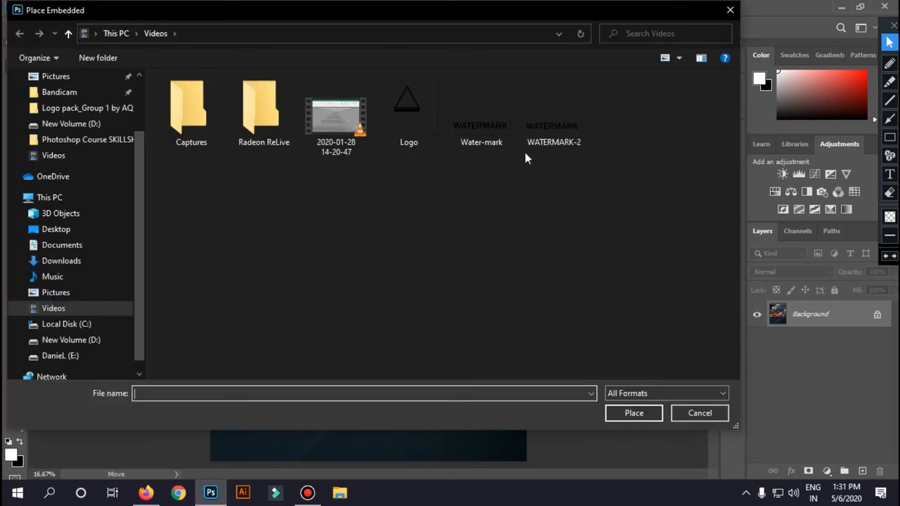
{"action": "double_click", "coordinate": [408, 112]}
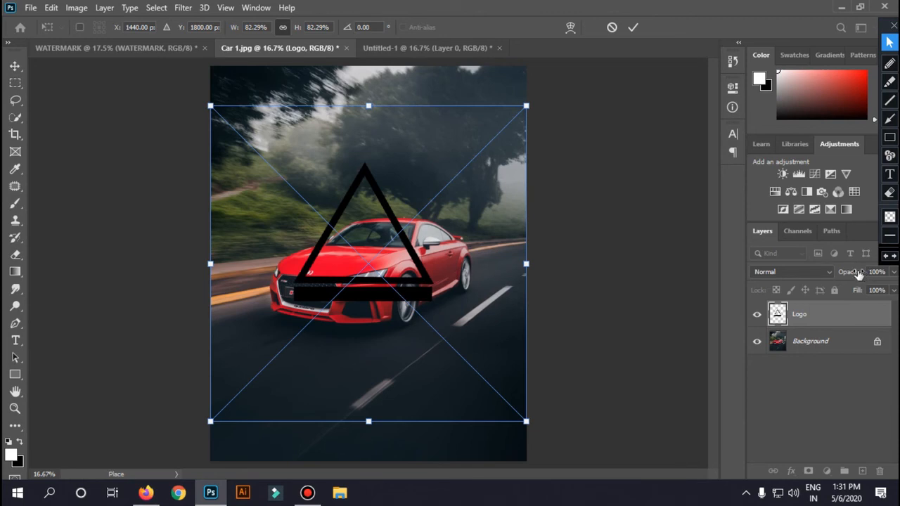
{"action": "left_click_drag", "start_coordinate": [852, 272], "coordinate": [837, 274]}
{"action": "key", "text": "Return"}
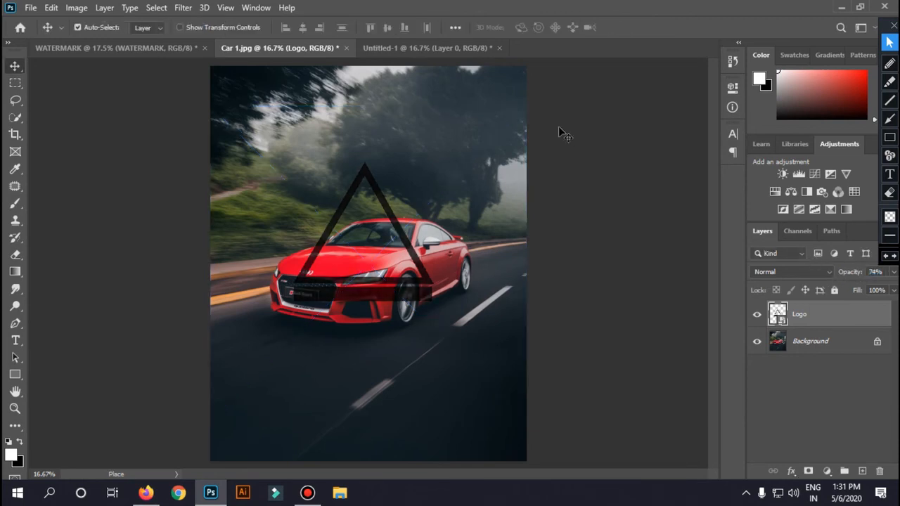
Step: Scale the logo down to about 42% and place it in the lower-left corner of the car photo
{"action": "left_click_drag", "start_coordinate": [392, 219], "coordinate": [307, 345]}
{"action": "key", "text": "ctrl+t"}
{"action": "left_click_drag", "start_coordinate": [455, 258], "coordinate": [317, 392]}
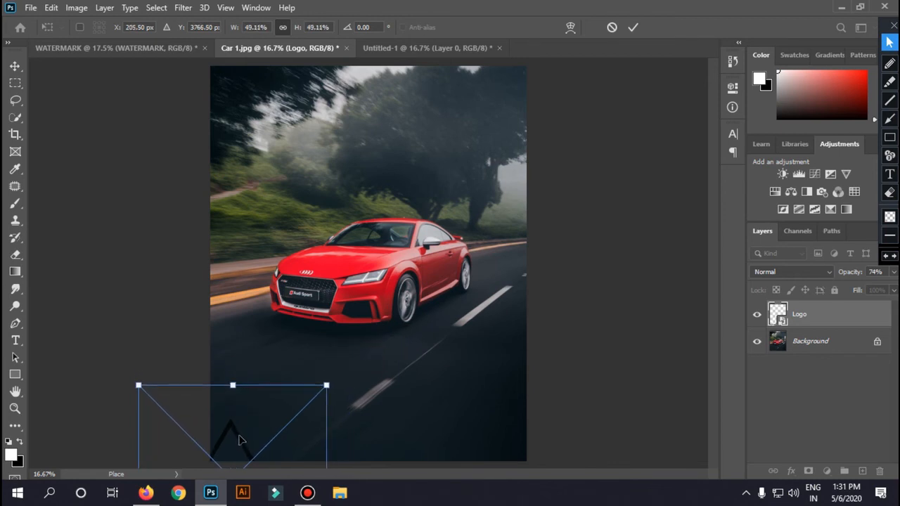
{"action": "left_click_drag", "start_coordinate": [239, 439], "coordinate": [264, 394]}
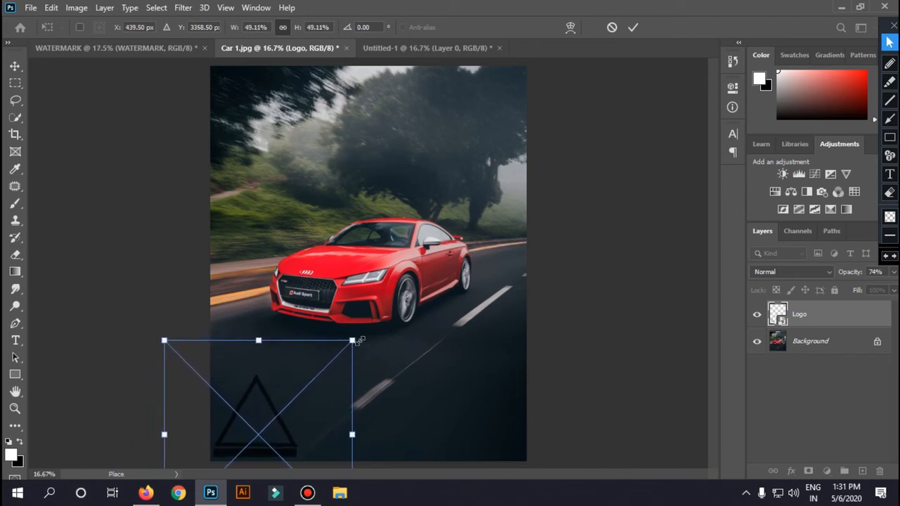
{"action": "left_click_drag", "start_coordinate": [357, 341], "coordinate": [325, 368]}
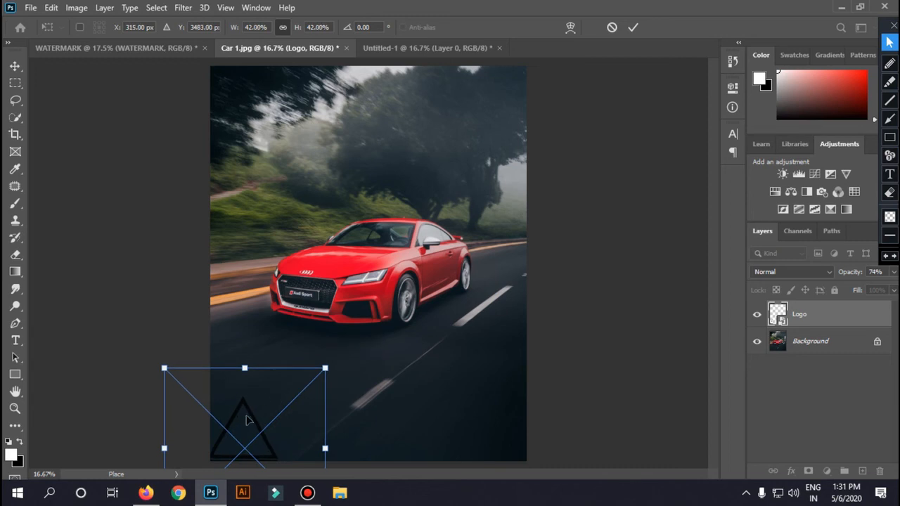
Step: Enlarge the logo over the car to about 70% scale and lower its opacity to 55%
{"action": "left_click_drag", "start_coordinate": [257, 415], "coordinate": [370, 241]}
{"action": "key", "text": "Return"}
{"action": "key", "text": "ctrl+t"}
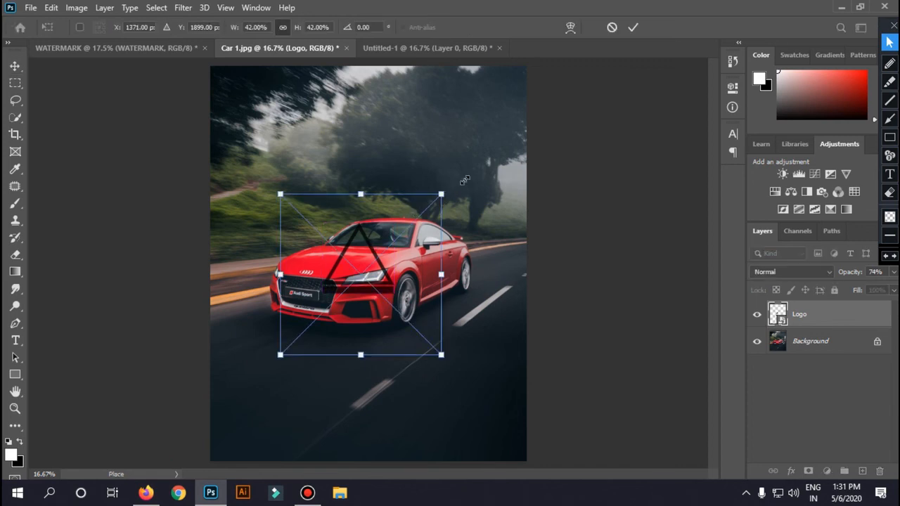
{"action": "left_click_drag", "start_coordinate": [465, 180], "coordinate": [488, 147]}
{"action": "left_click_drag", "start_coordinate": [415, 251], "coordinate": [395, 280]}
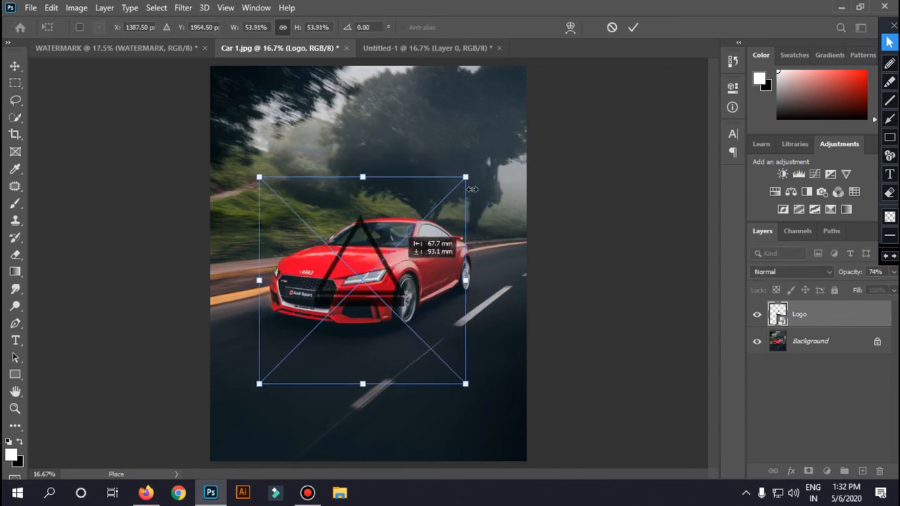
{"action": "left_click_drag", "start_coordinate": [466, 178], "coordinate": [529, 114]}
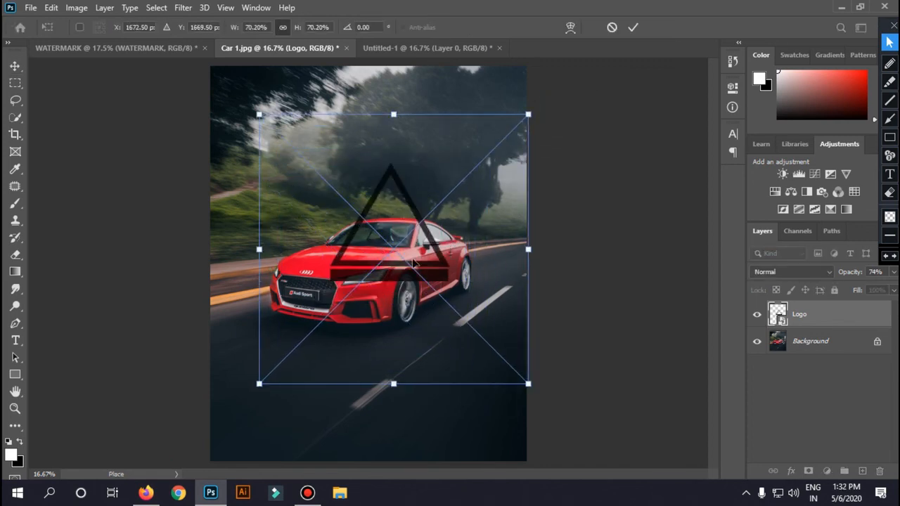
{"action": "left_click_drag", "start_coordinate": [414, 263], "coordinate": [387, 304]}
{"action": "left_click_drag", "start_coordinate": [832, 277], "coordinate": [838, 279]}
{"action": "key", "text": "Return"}
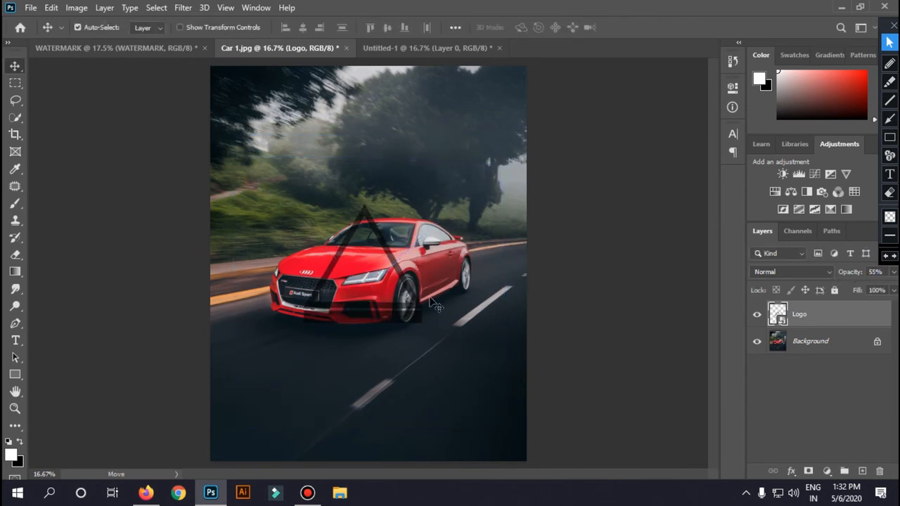
Step: Enlarge the logo watermark further and move it to the lower-left part of the car photo
{"action": "left_click_drag", "start_coordinate": [392, 315], "coordinate": [382, 315]}
{"action": "key", "text": "ctrl+t"}
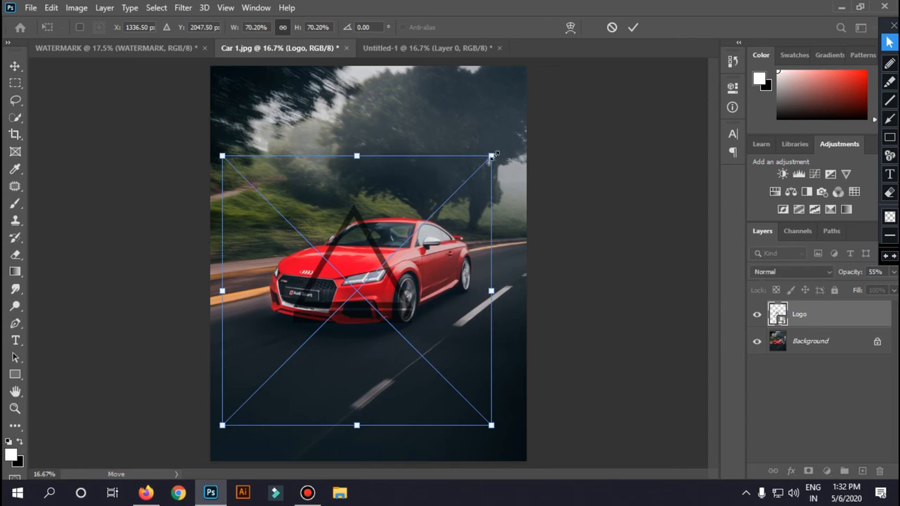
{"action": "left_click_drag", "start_coordinate": [491, 155], "coordinate": [568, 79]}
{"action": "left_click_drag", "start_coordinate": [447, 252], "coordinate": [419, 287]}
{"action": "key", "text": "Return"}
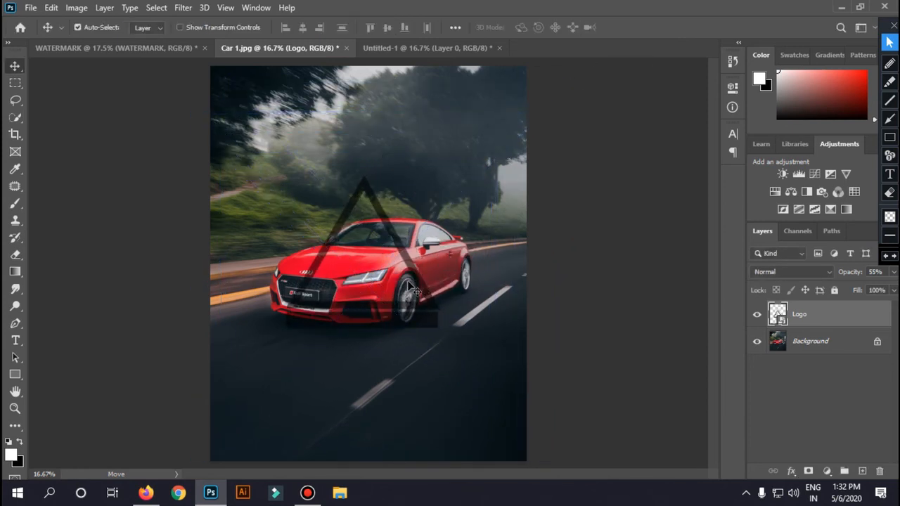
{"action": "left_click_drag", "start_coordinate": [386, 349], "coordinate": [357, 408]}
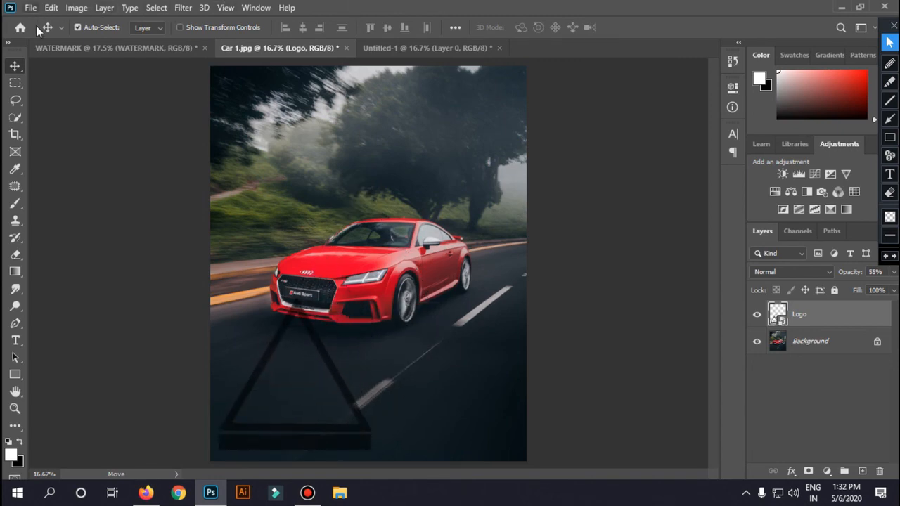
Step: Switch to Firefox to browse the Unsplash photo gallery and the BrandColors page, and return to Photoshop
{"action": "left_click", "coordinate": [145, 492]}
{"action": "scroll", "coordinate": [288, 141], "scroll_direction": "down", "scroll_amount": 5}
{"action": "scroll", "coordinate": [296, 162], "scroll_direction": "down", "scroll_amount": 5}
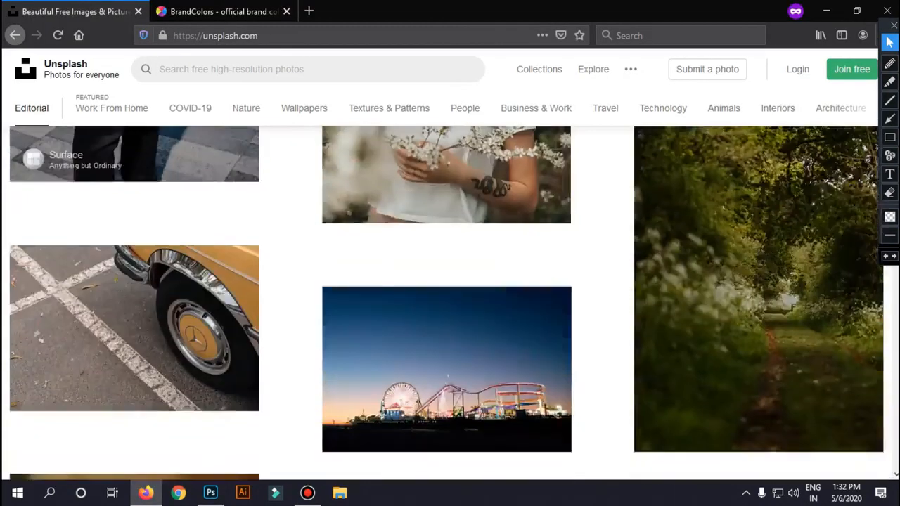
{"action": "scroll", "coordinate": [602, 303], "scroll_direction": "up", "scroll_amount": 3}
{"action": "scroll", "coordinate": [604, 306], "scroll_direction": "down", "scroll_amount": 5}
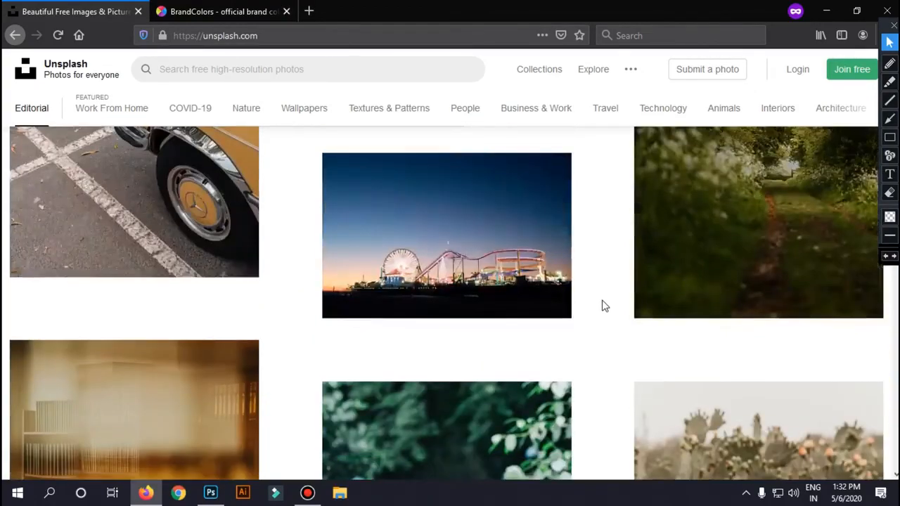
{"action": "scroll", "coordinate": [603, 304], "scroll_direction": "up", "scroll_amount": 3}
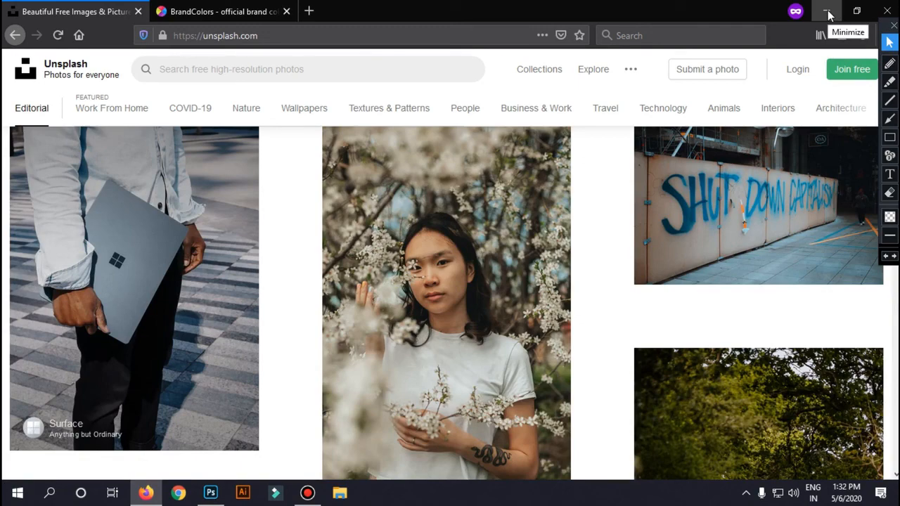
{"action": "scroll", "coordinate": [509, 315], "scroll_direction": "down", "scroll_amount": 3}
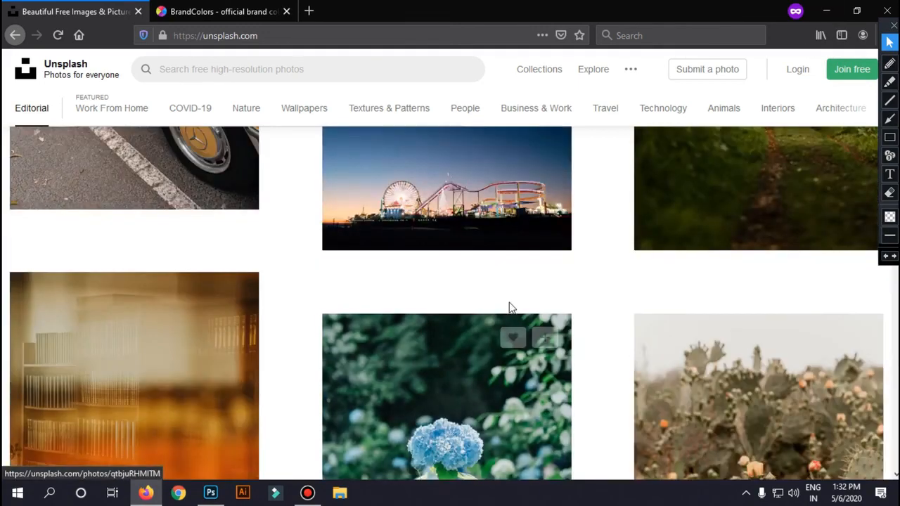
{"action": "scroll", "coordinate": [461, 211], "scroll_direction": "up", "scroll_amount": 1}
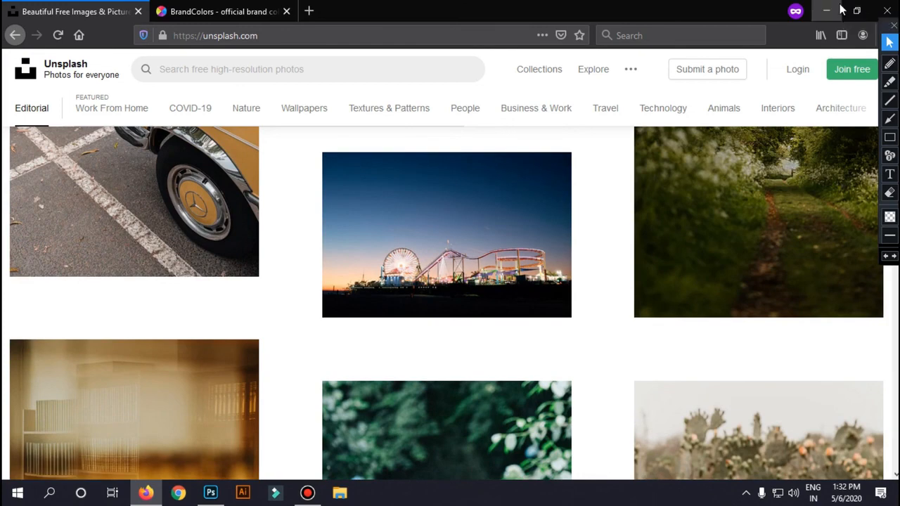
{"action": "left_click", "coordinate": [197, 9]}
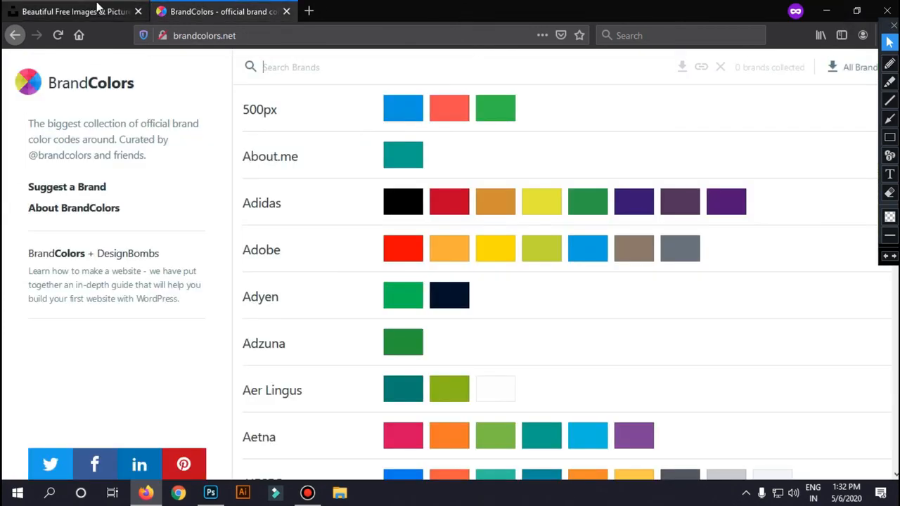
{"action": "left_click", "coordinate": [124, 8]}
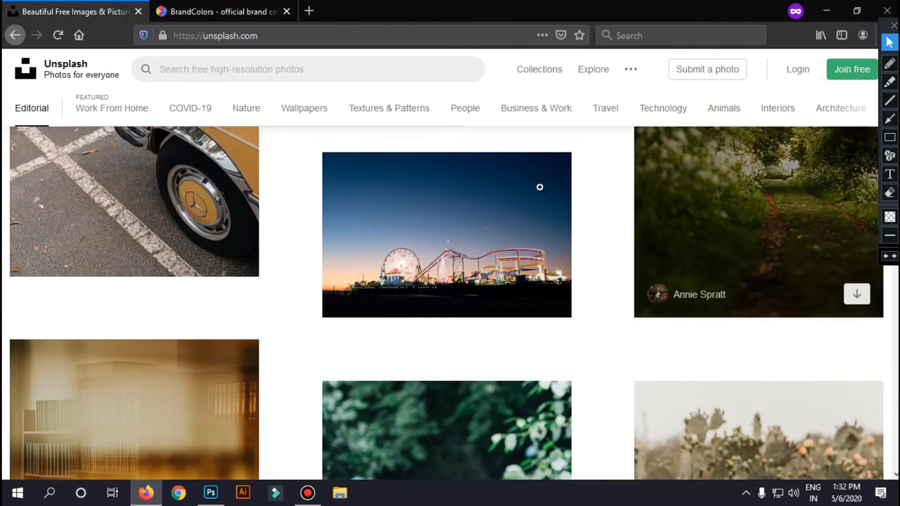
{"action": "scroll", "coordinate": [539, 187], "scroll_direction": "down", "scroll_amount": 4}
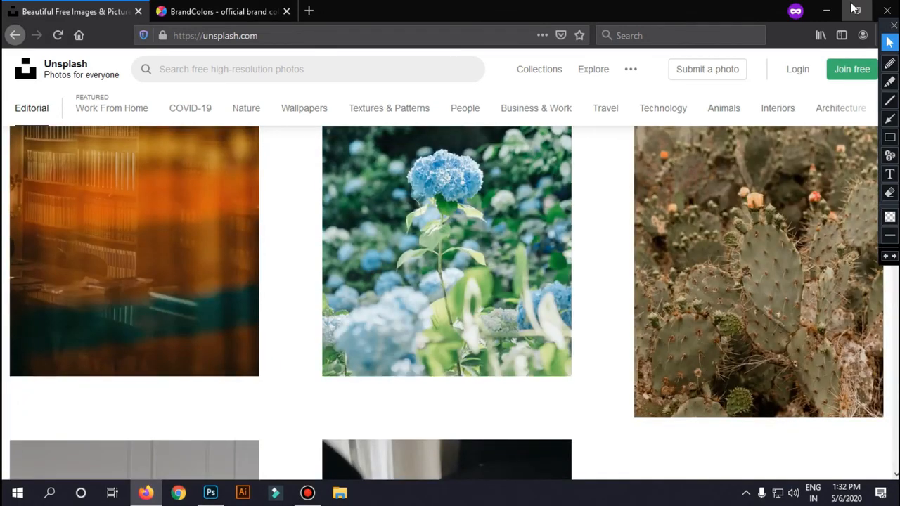
{"action": "left_click", "coordinate": [825, 10]}
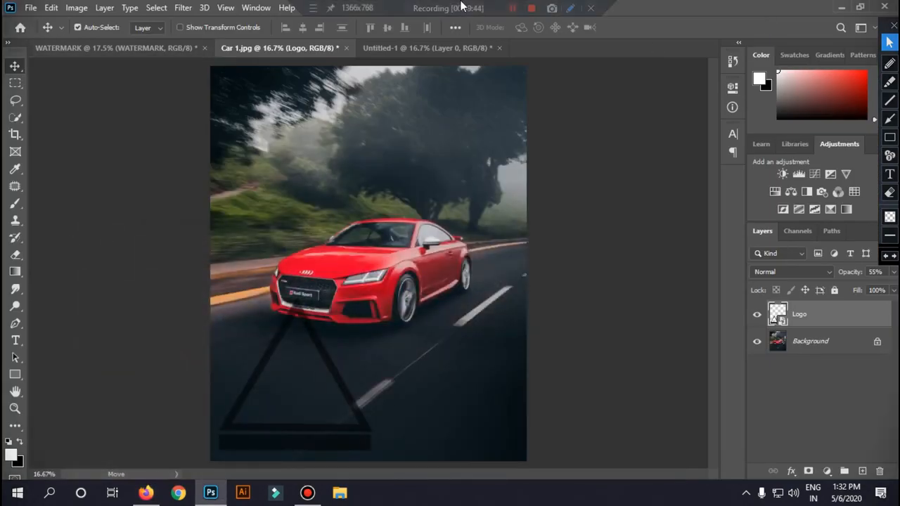